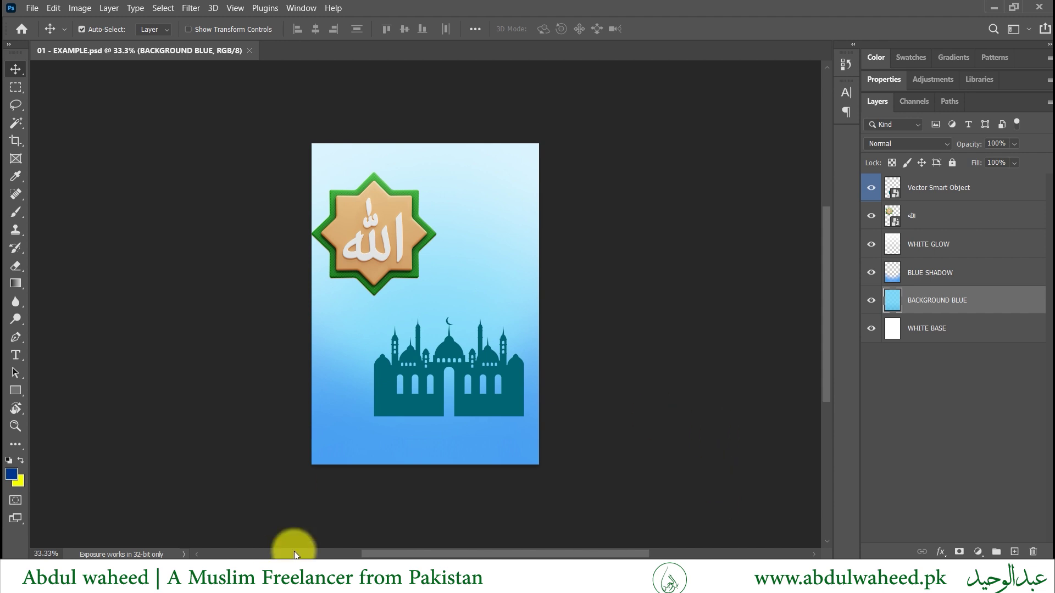
Step: Bring up the poster folder in File Explorer and open 01 - EXAMPLE.psd in Photoshop
left_click(218, 509)
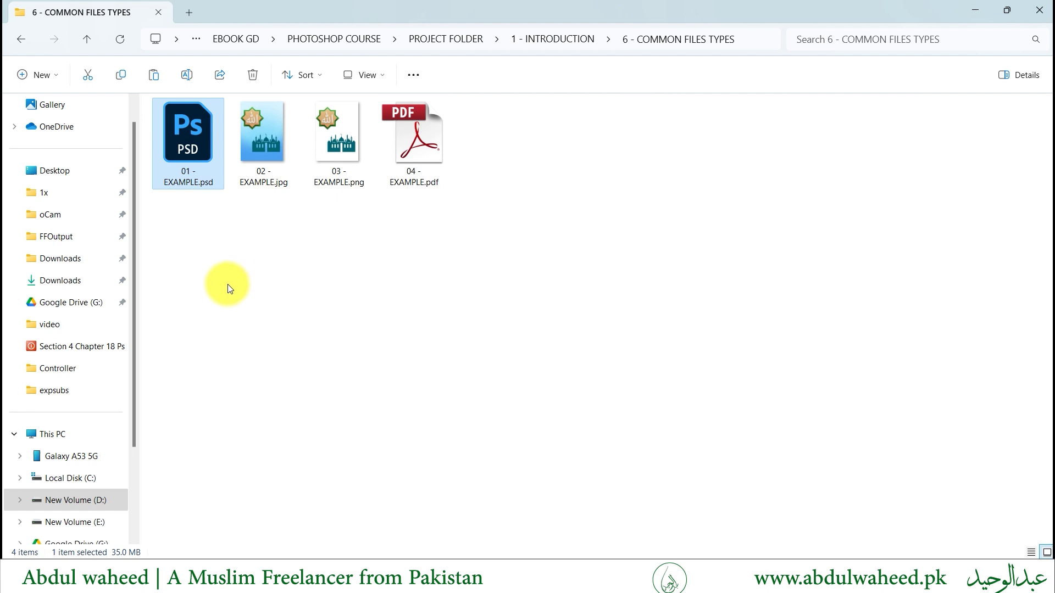
double_click(190, 179)
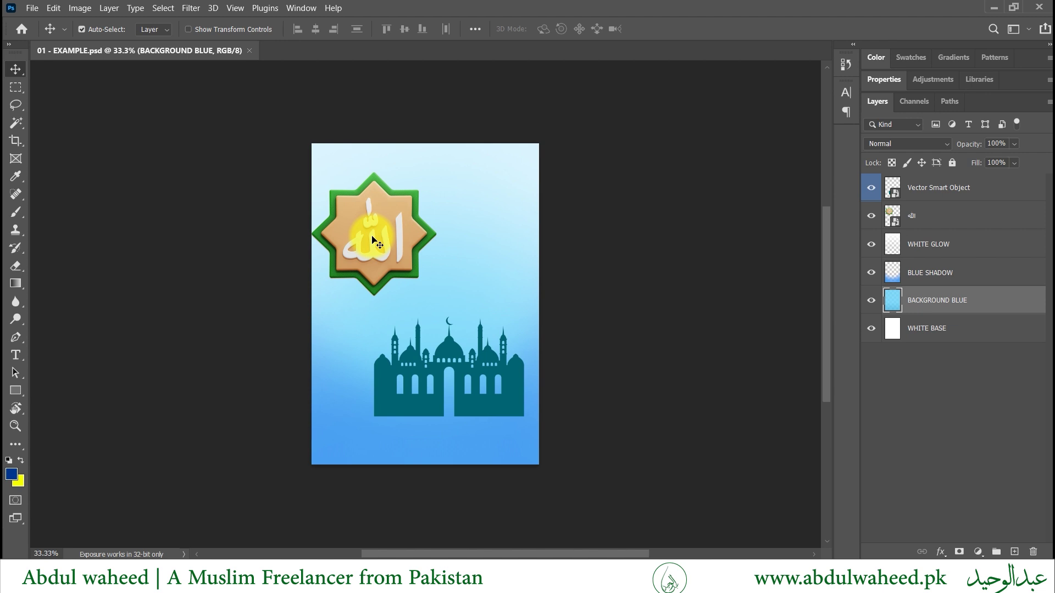
Step: Move the emblem and mosque layers to show they're independent, undo both moves, and close the PSD
left_click_drag(372, 240, 445, 227)
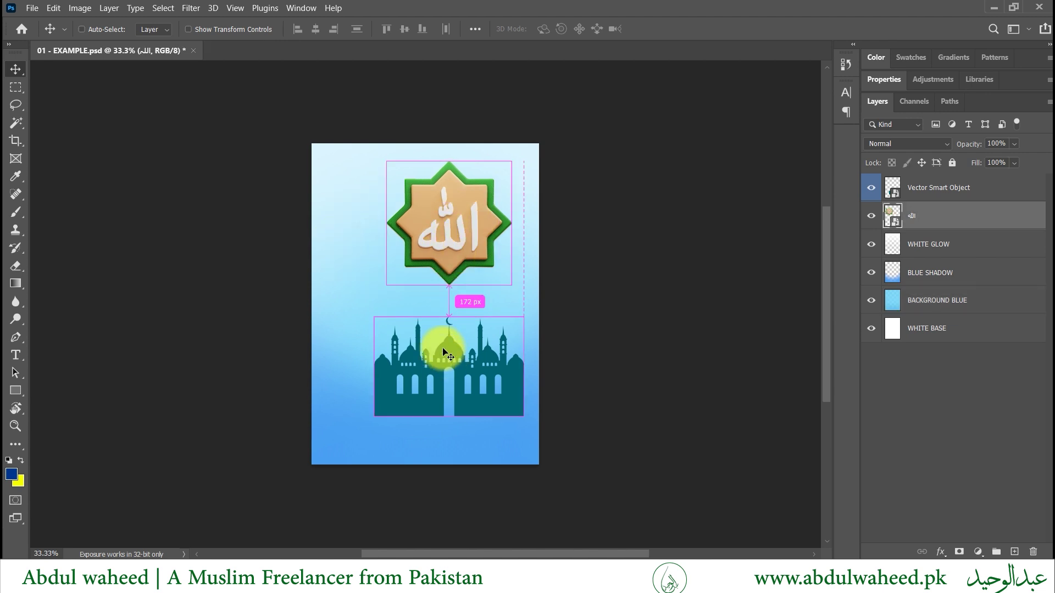
key("ctrl+z")
left_click(434, 330, "ctrl")
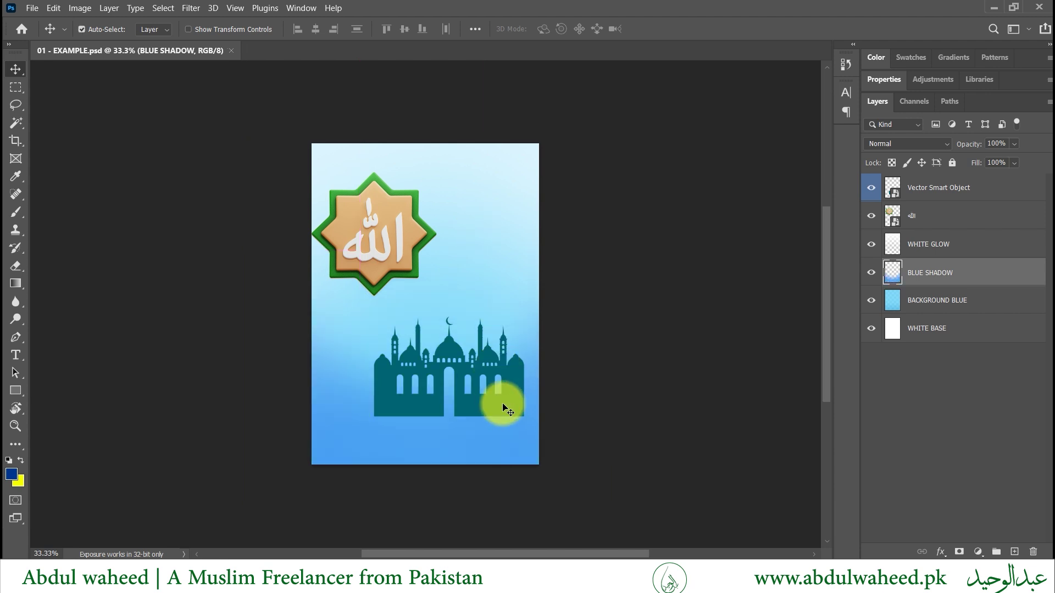
left_click(503, 408)
left_click_drag(482, 404, 459, 322)
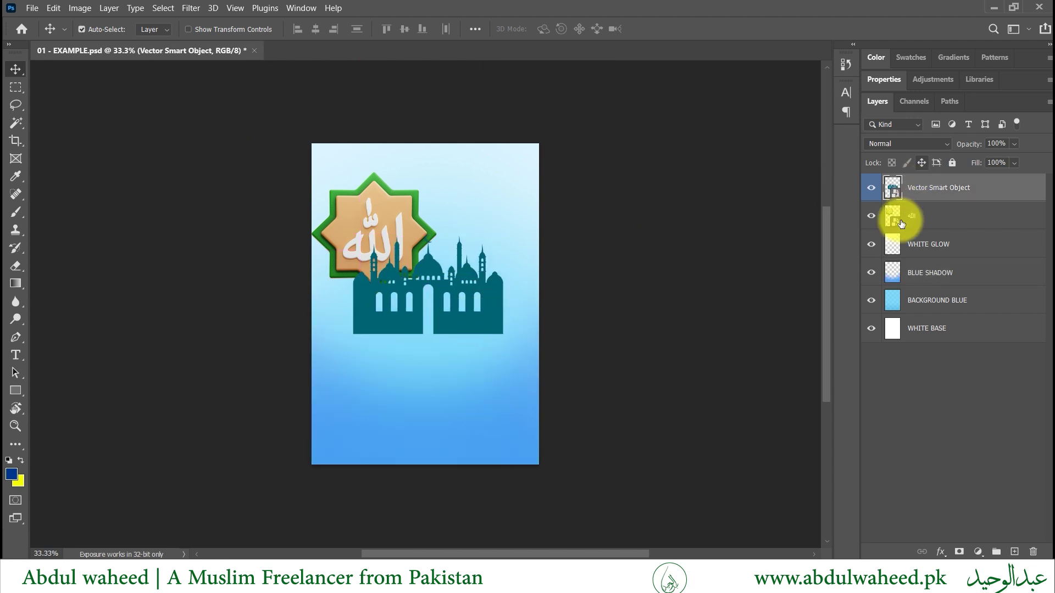
key("ctrl+z")
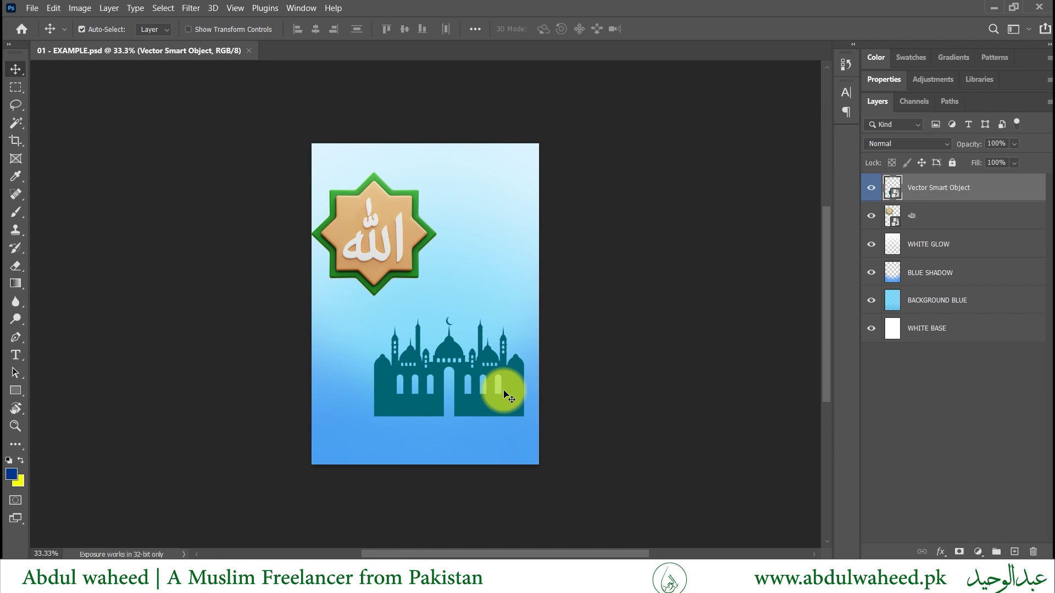
left_click(249, 50)
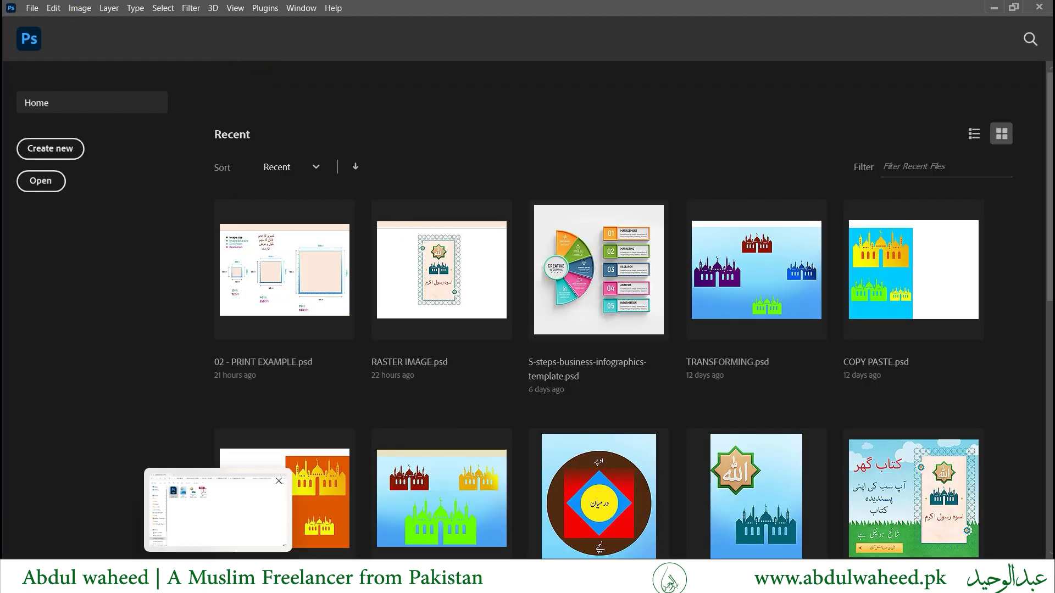
Step: Switch back to File Explorer and select 02 - EXAMPLE.jpg
left_click(218, 510)
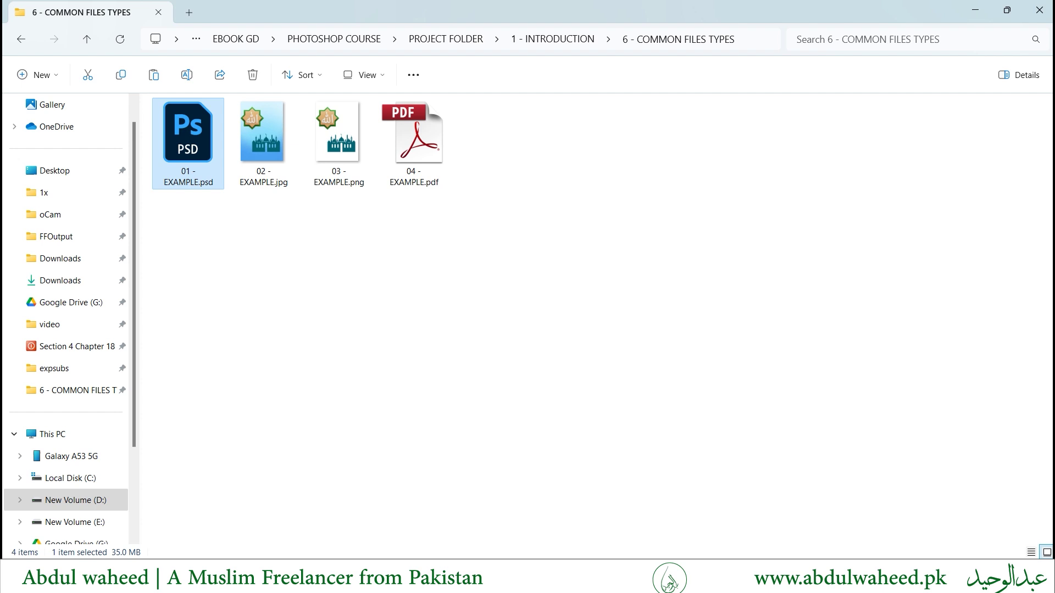
left_click(261, 175)
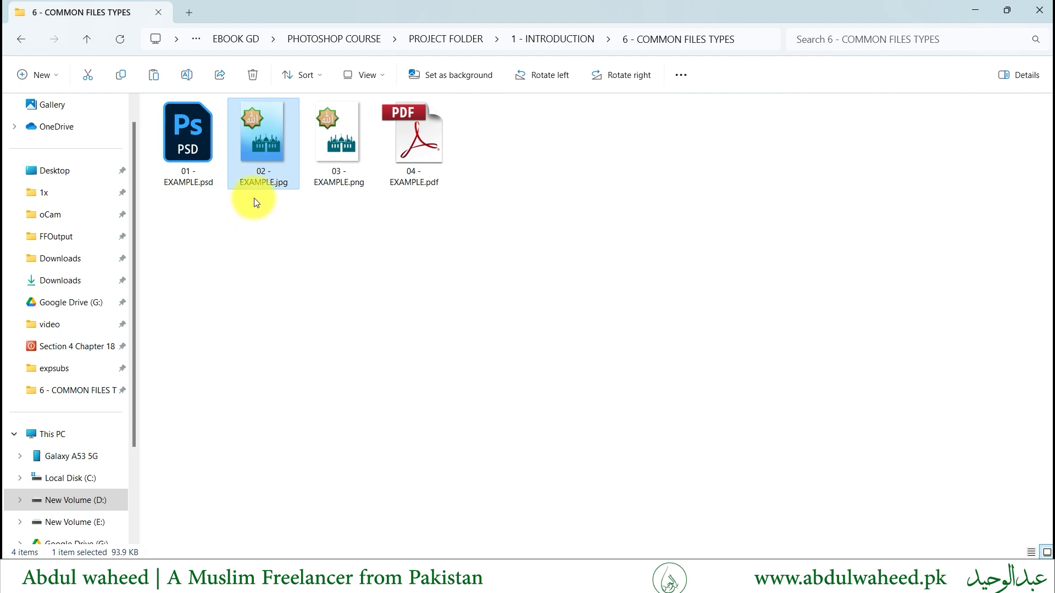
Step: Drag 02 - EXAMPLE.jpg into Photoshop, opening it as a single locked Background layer
right_click(253, 146)
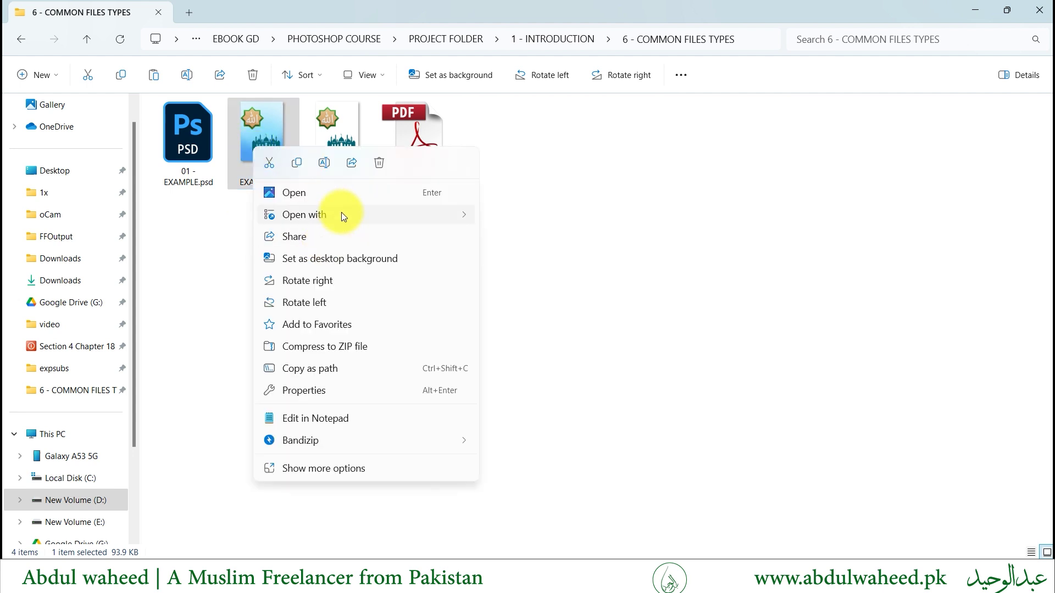
mouse_move(305, 214)
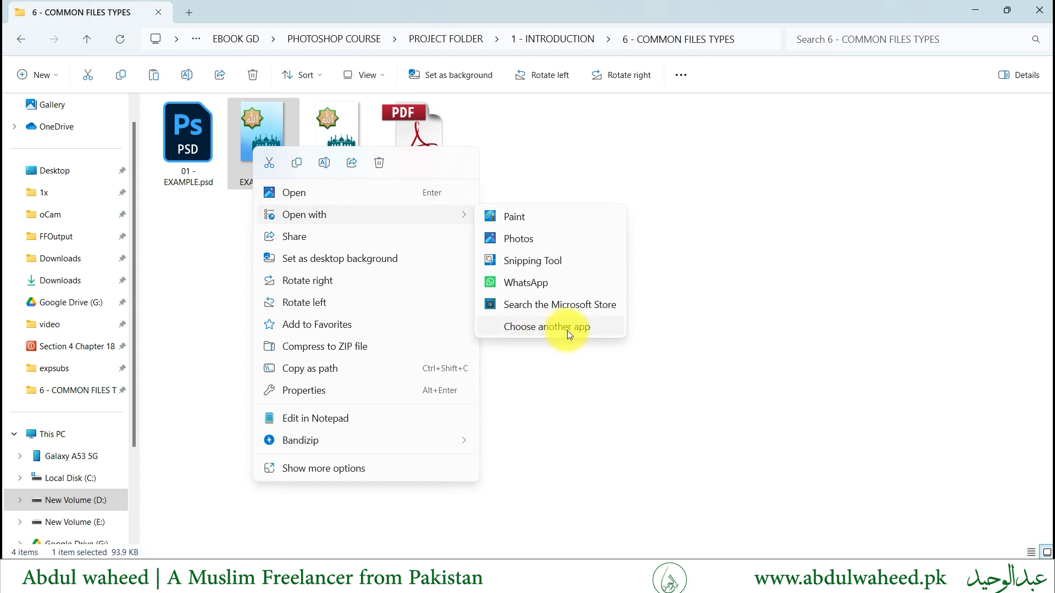
left_click(186, 170)
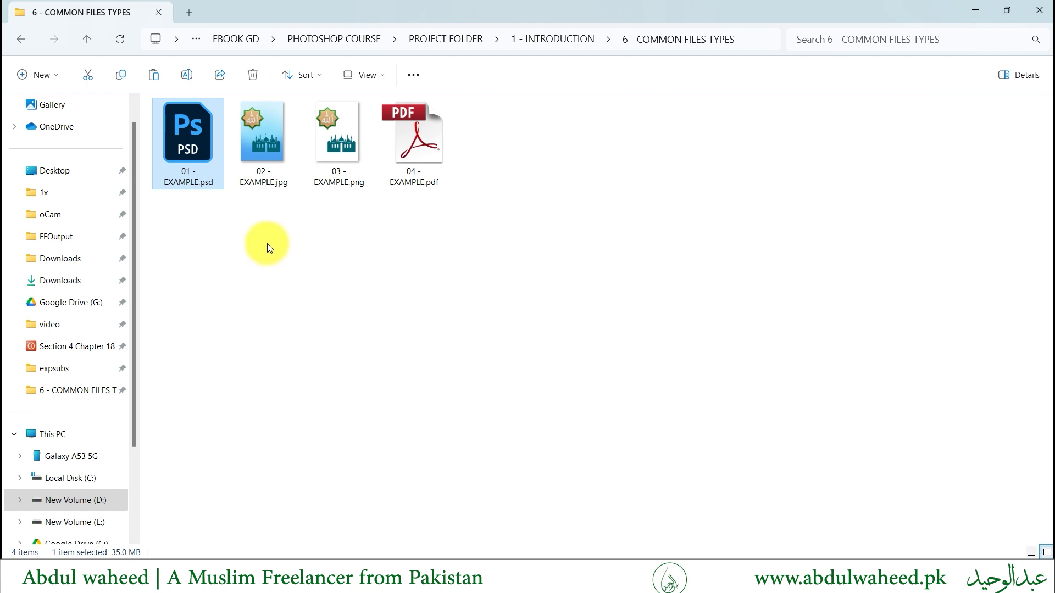
left_click(257, 147)
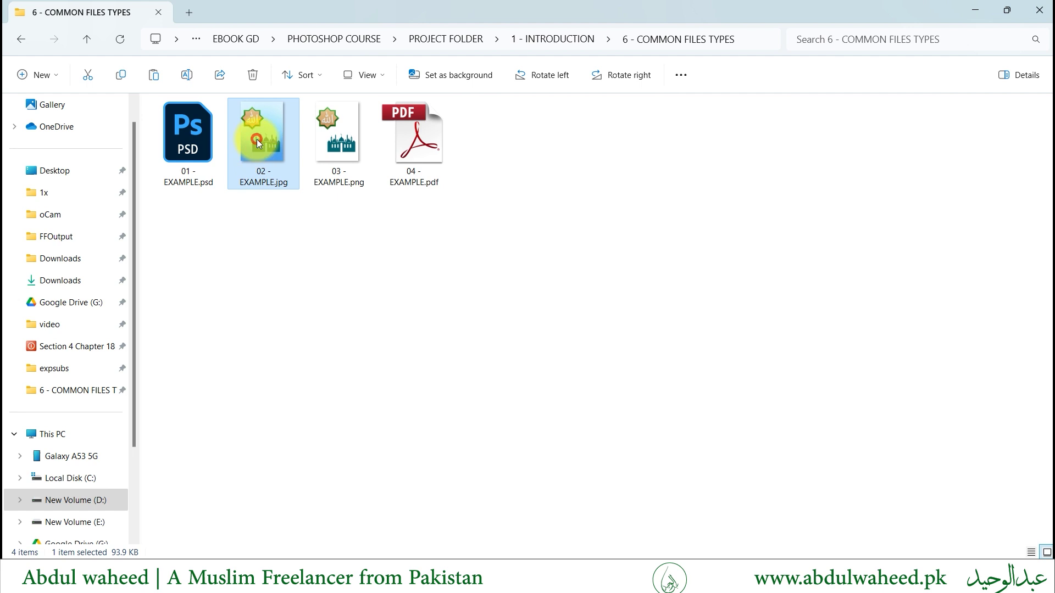
left_click_drag(256, 139, 482, 117)
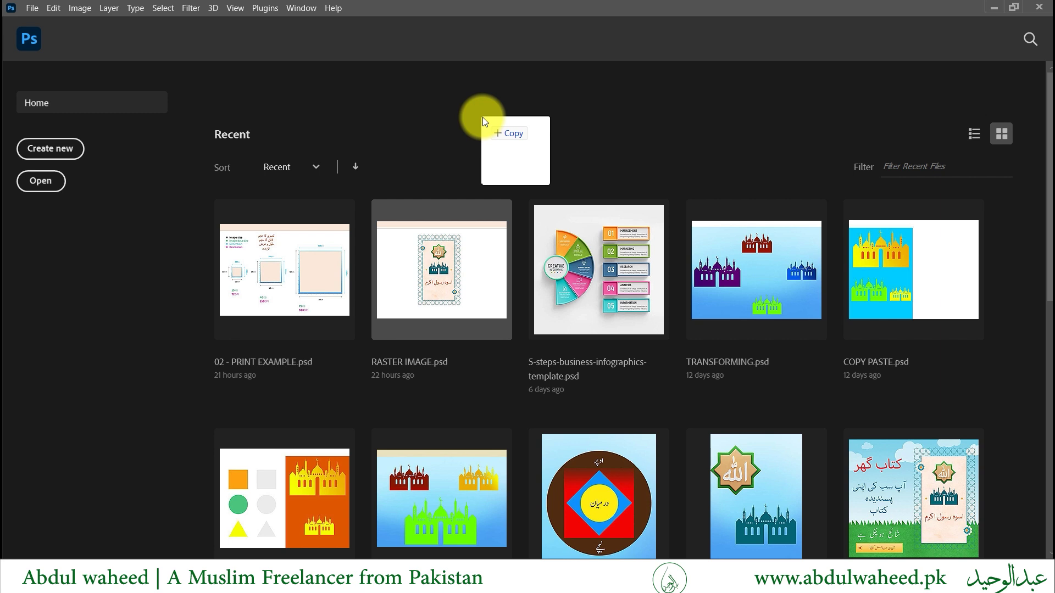
left_click_drag(483, 117, 483, 120)
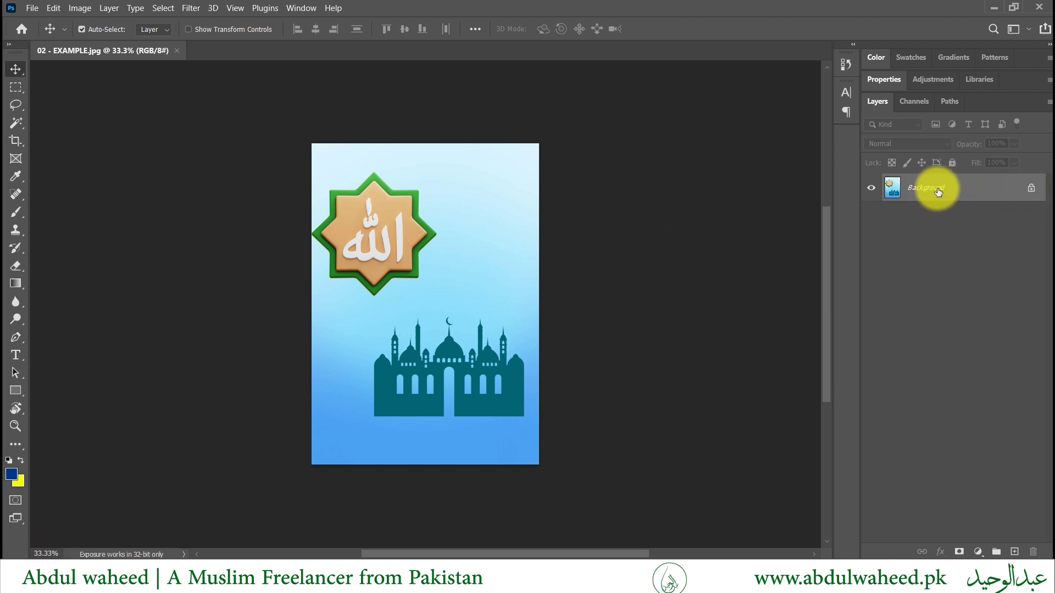
Step: Convert the JPG's locked Background into editable Layer 0, then browse the Image menu
double_click(941, 188)
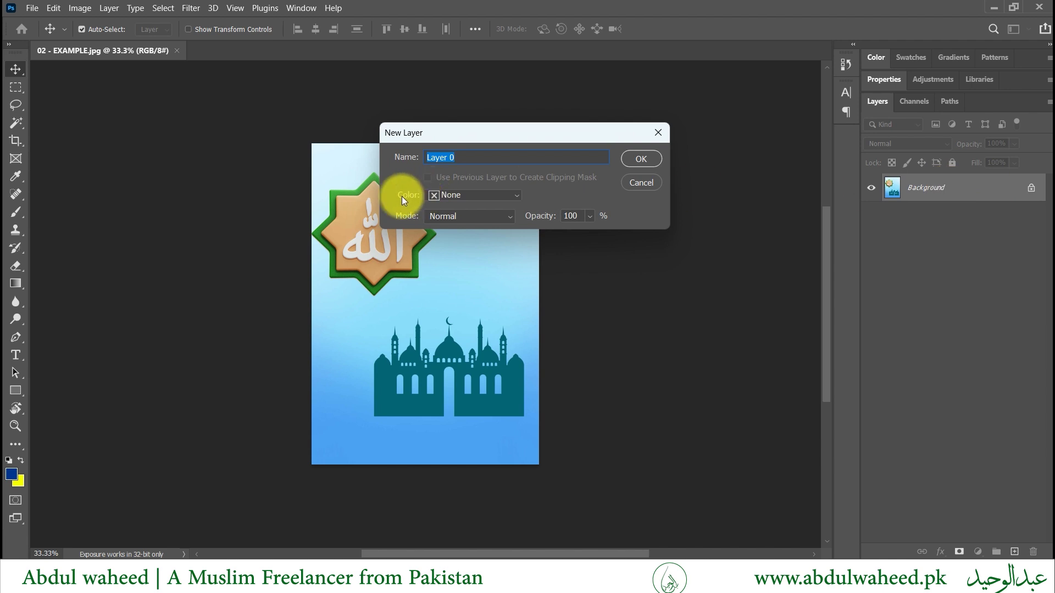
left_click(641, 158)
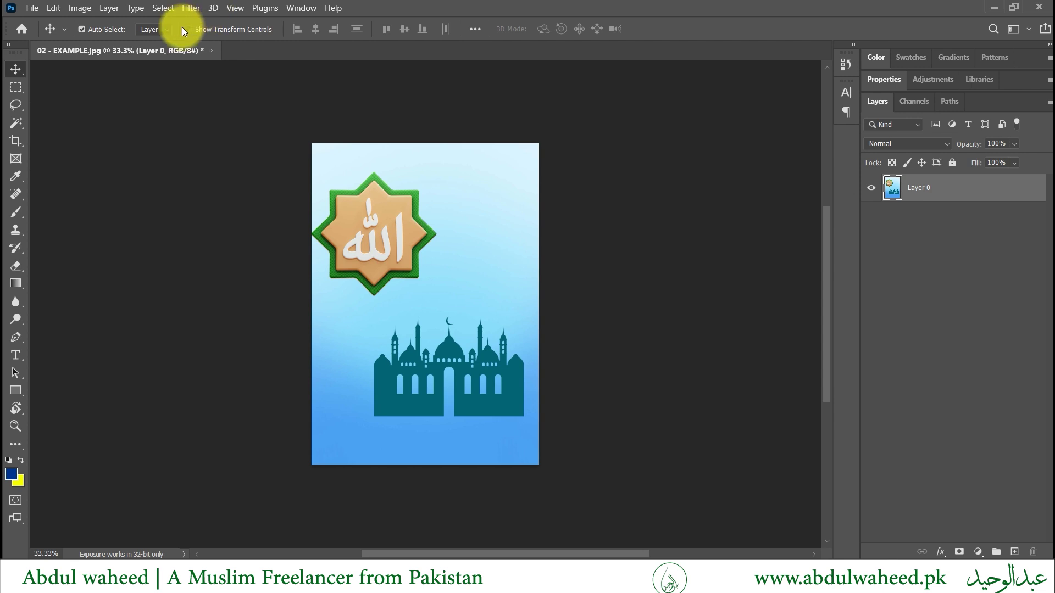
left_click(75, 9)
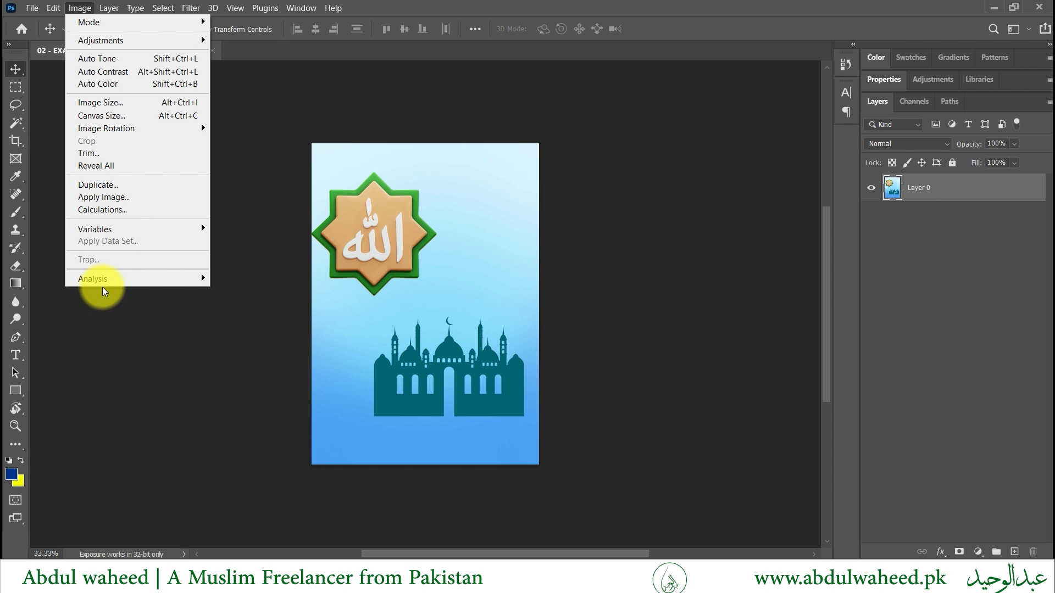
left_click(256, 339)
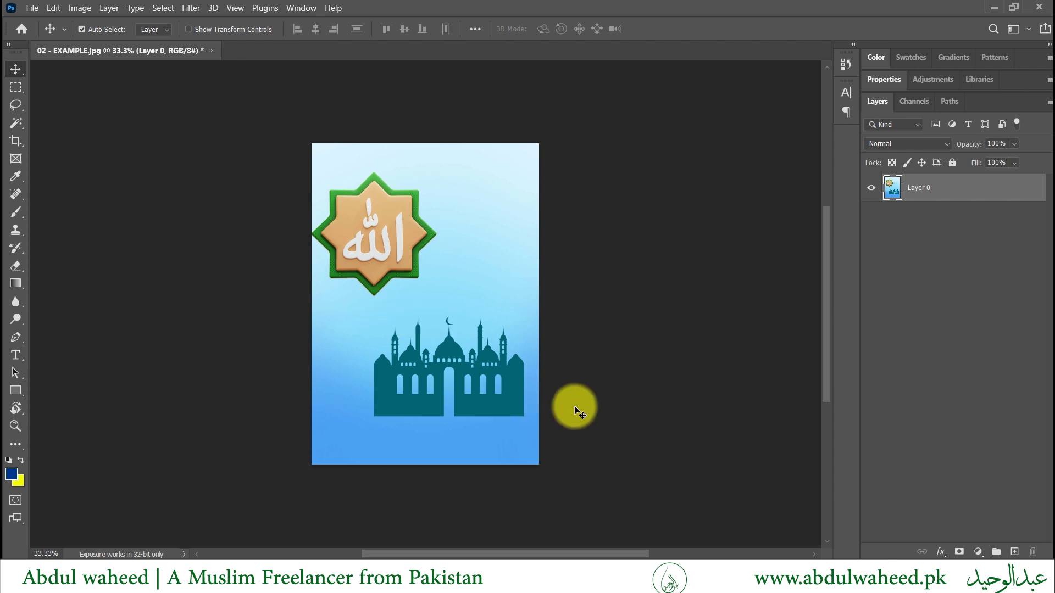
Step: Check the Save As format list, including Photoshop PDF, cancel, then close the JPG again
left_click(211, 51)
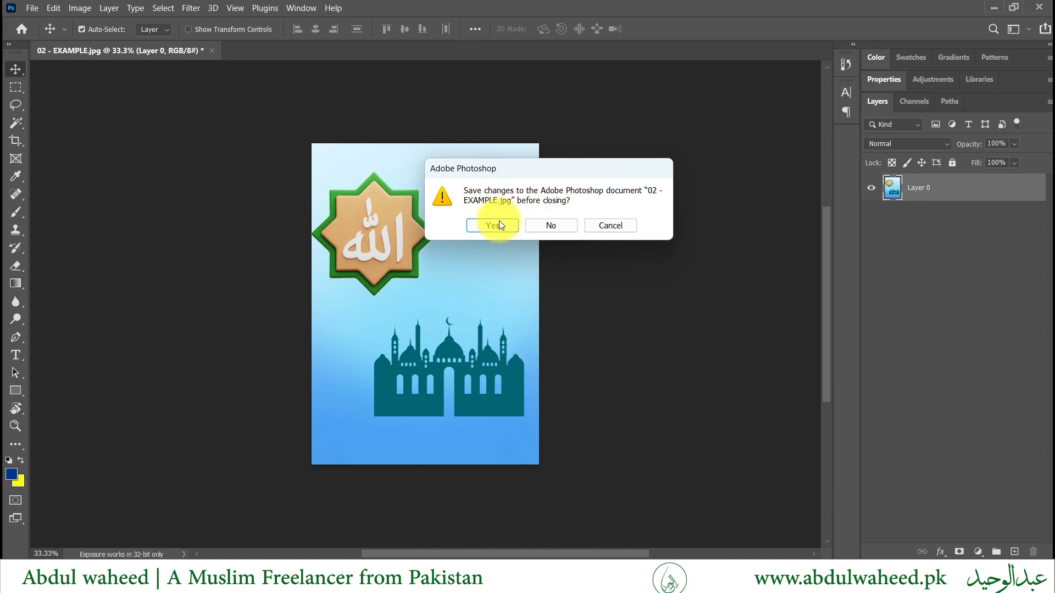
left_click(607, 227)
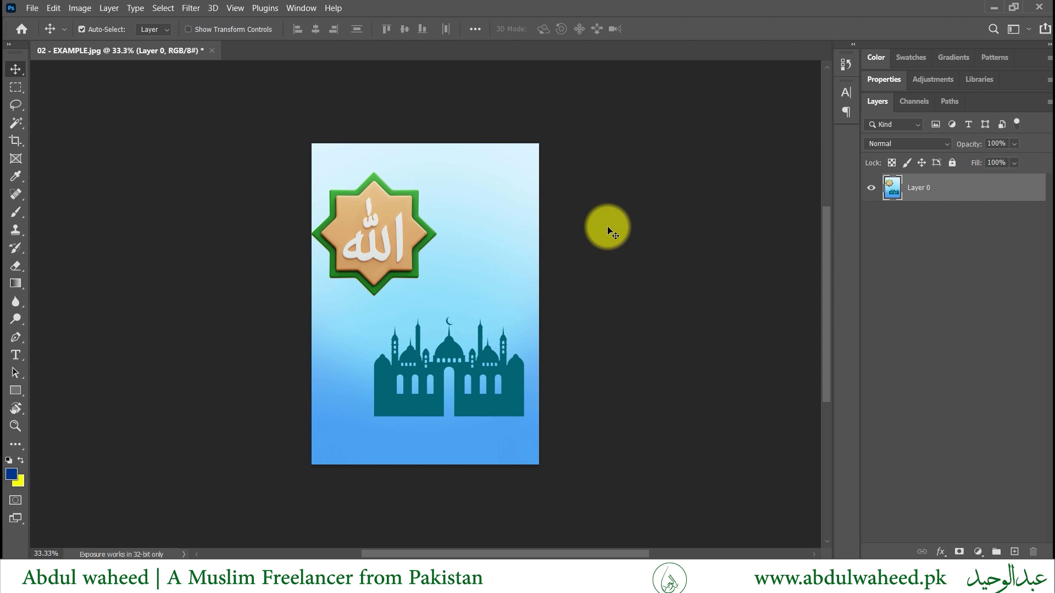
key("ctrl+shift+s")
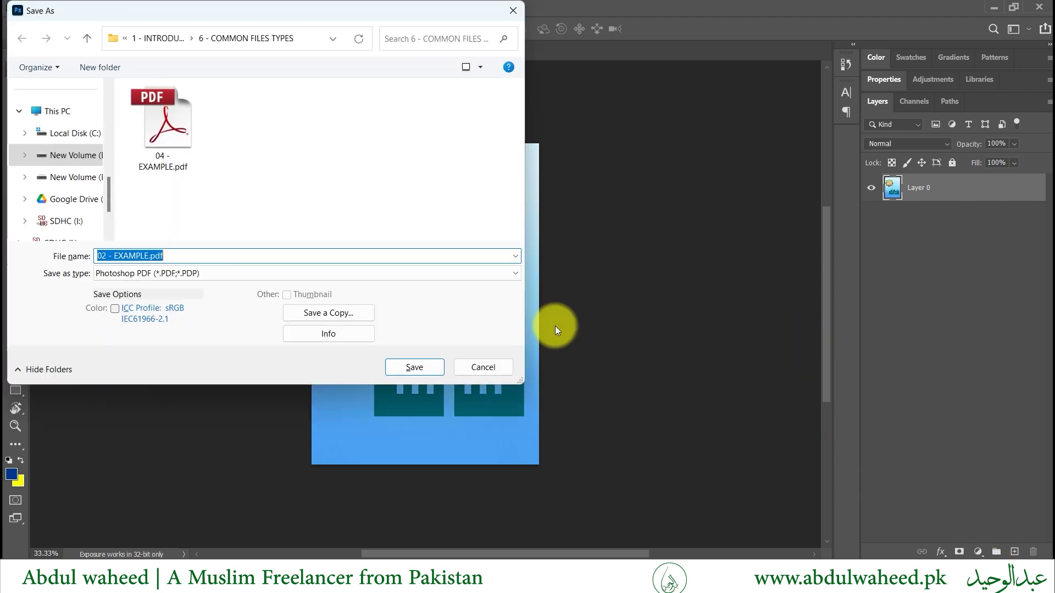
left_click(183, 277)
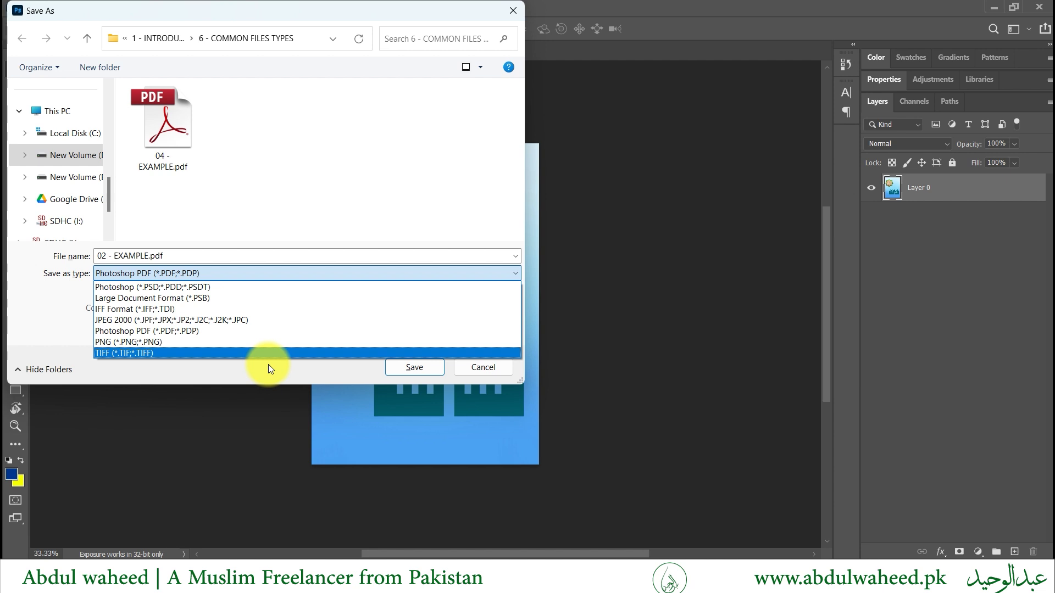
left_click(279, 377)
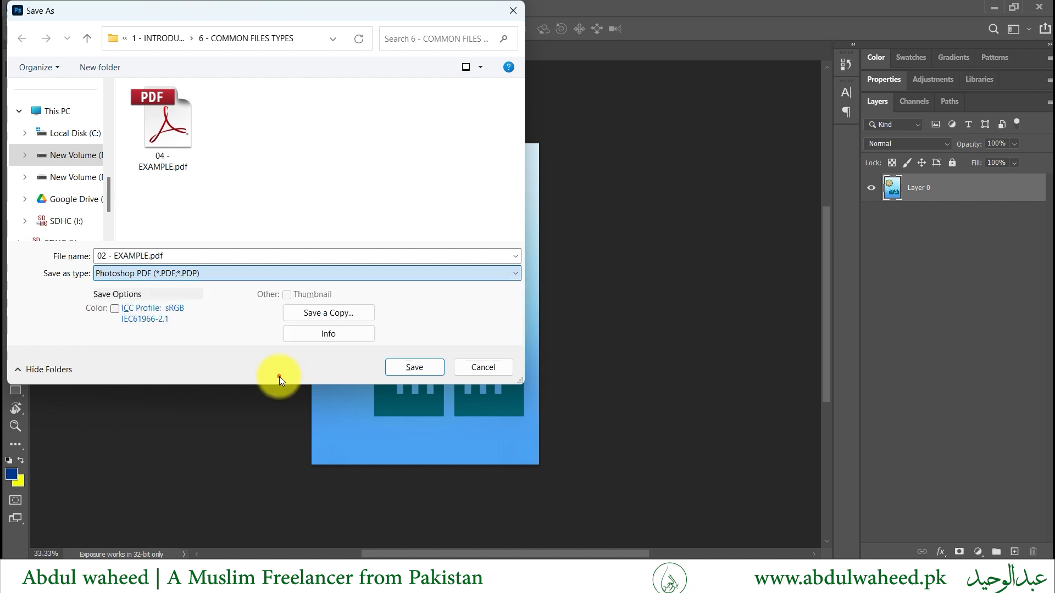
left_click(496, 368)
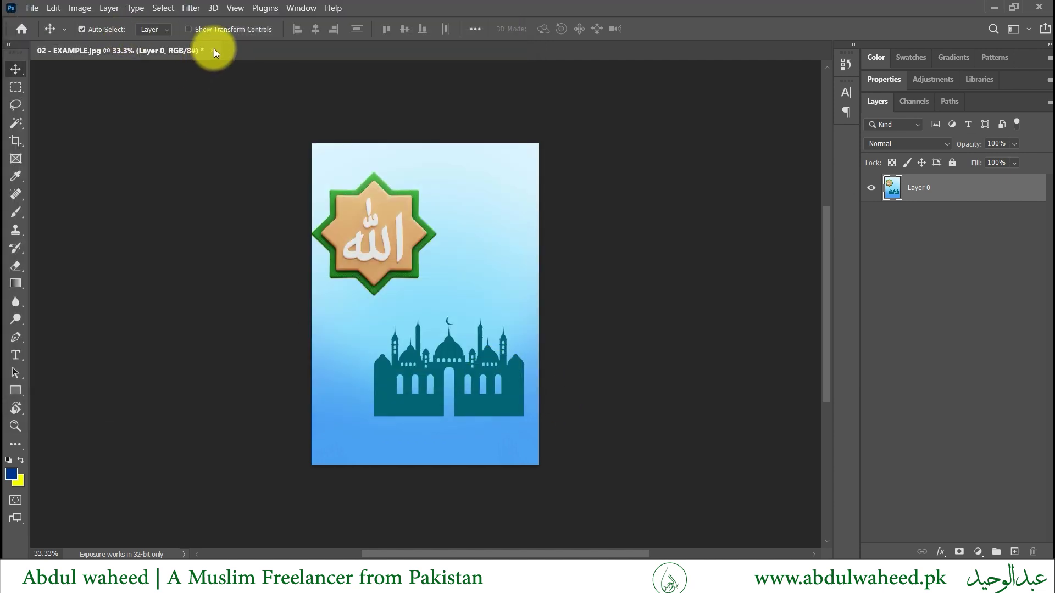
left_click(208, 50)
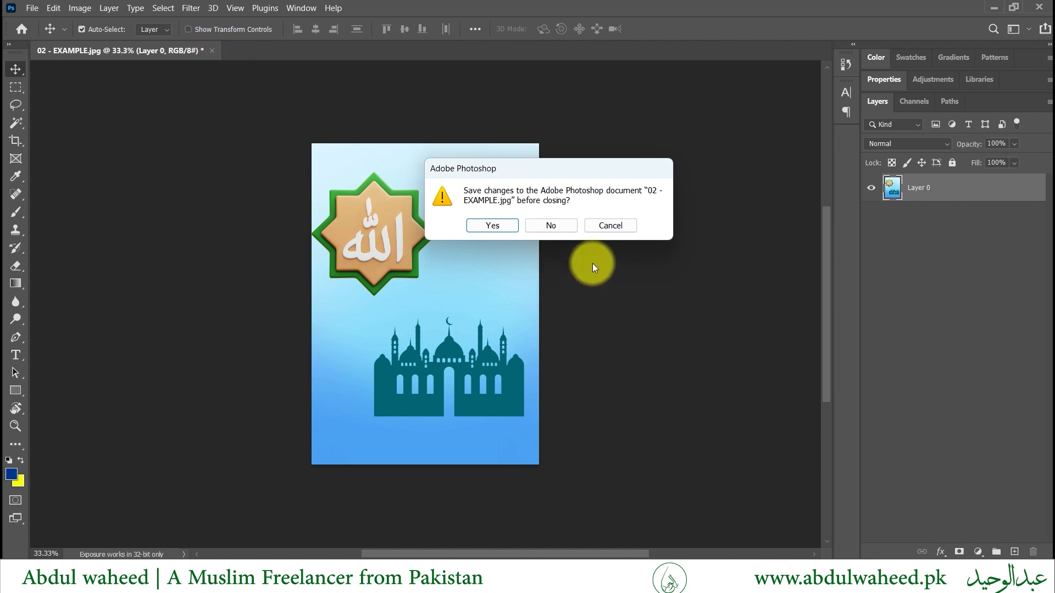
Step: Close the JPG without saving and select 03 - EXAMPLE.png in File Explorer
left_click(552, 225)
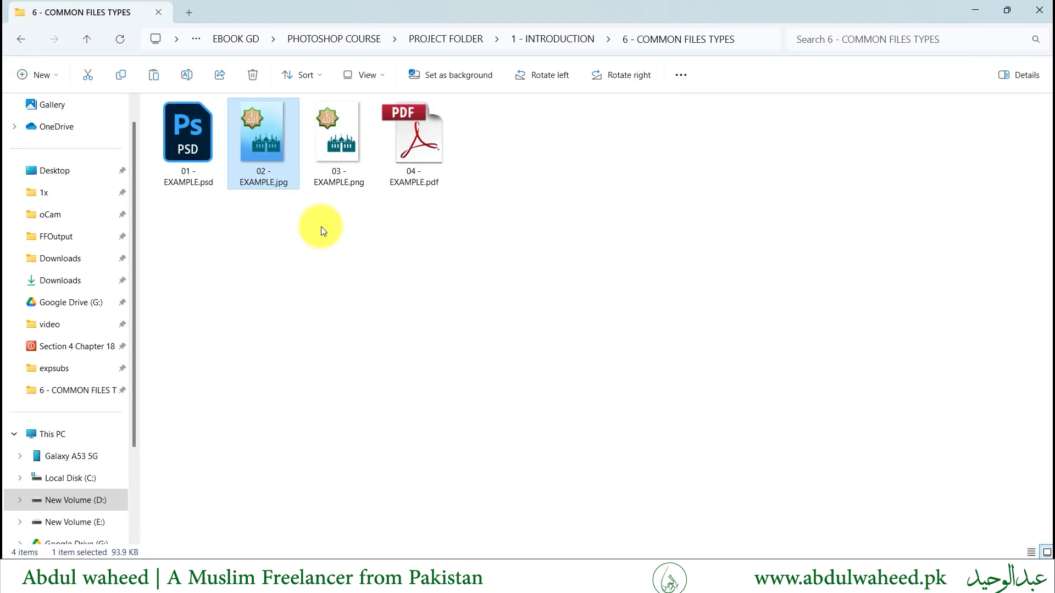
left_click(350, 177)
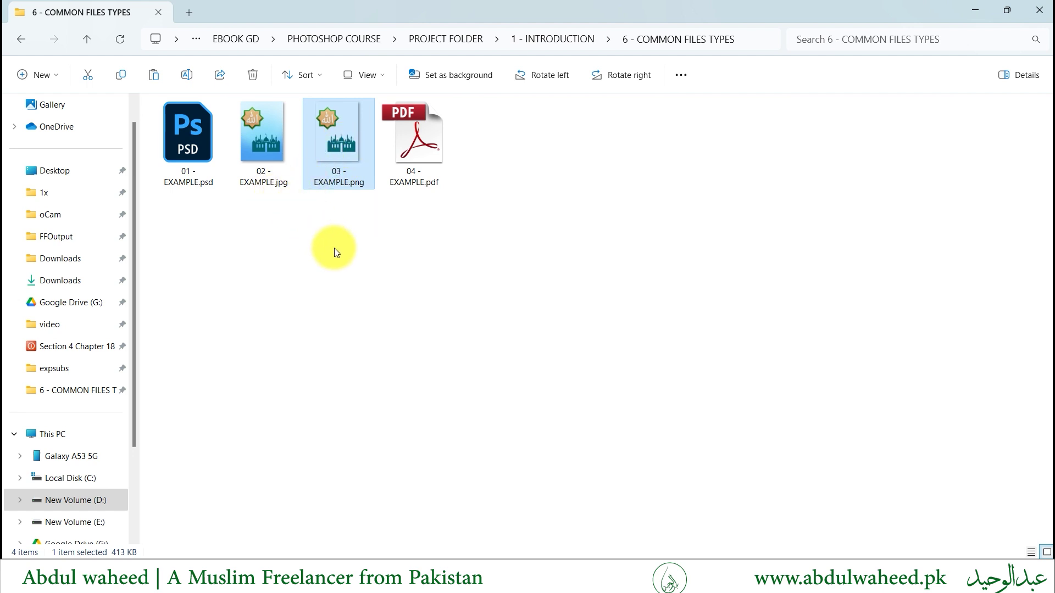
Step: Open 03 - EXAMPLE.png in Photoshop as transparent Layer 1, close it, and return to File Explorer
mouse_move(329, 141)
left_mouse_down()
mouse_move(555, 336)
mouse_move(537, 132)
left_mouse_up()
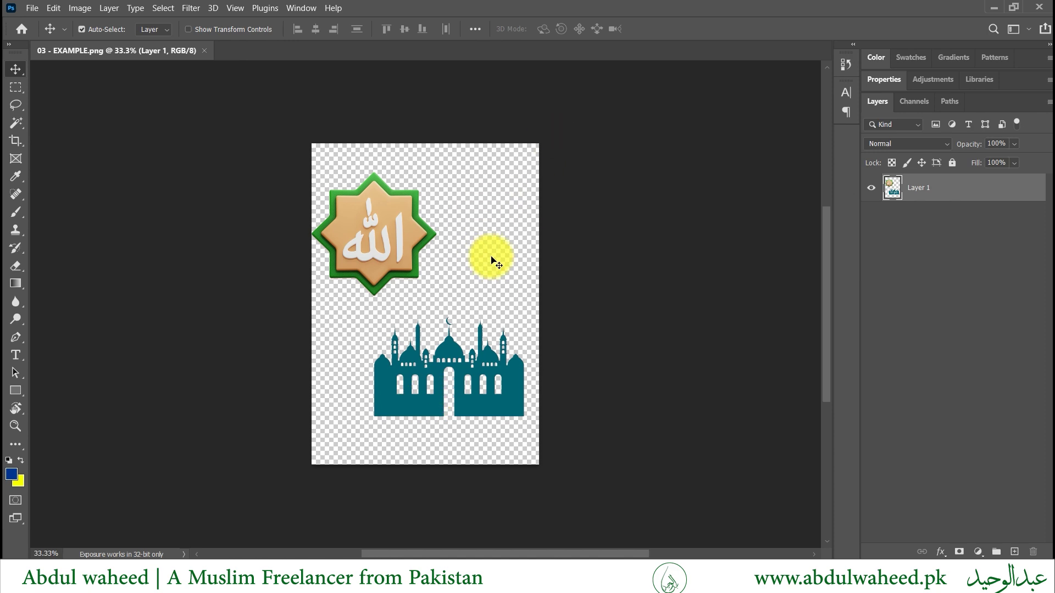
left_click(207, 51)
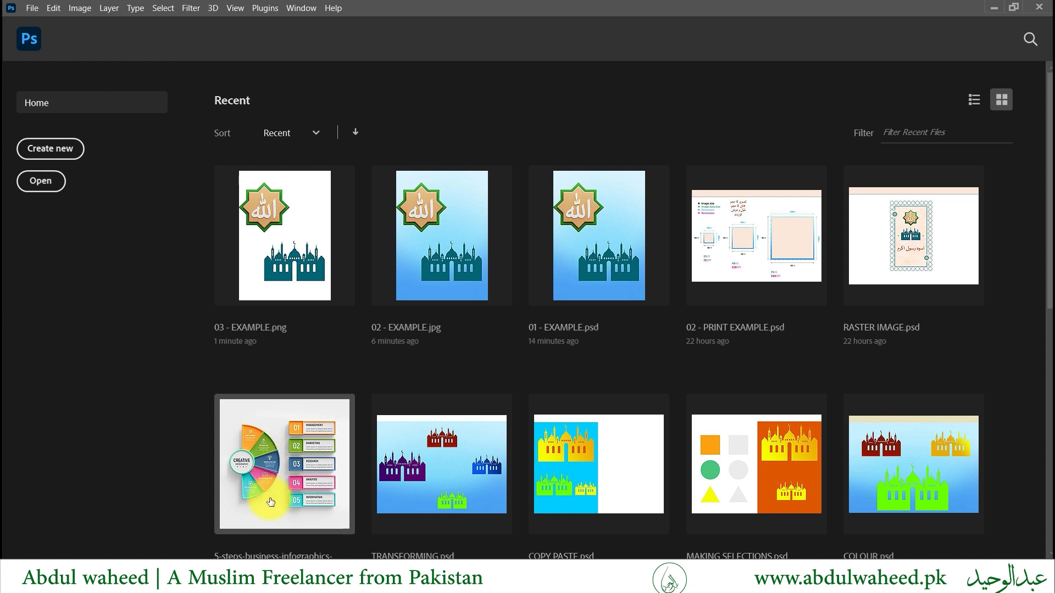
left_click(234, 558)
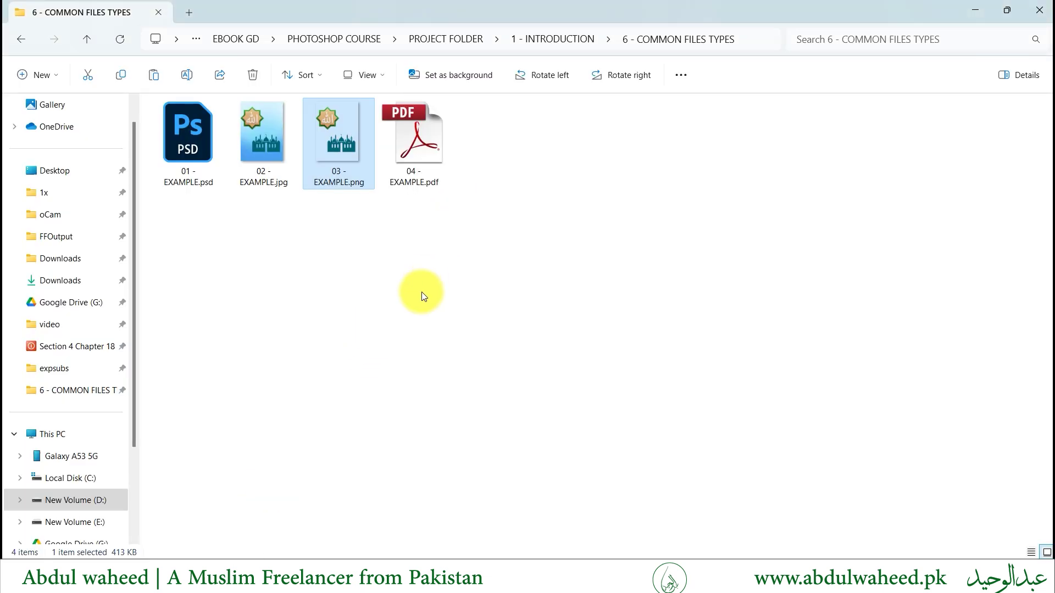
left_click(426, 153)
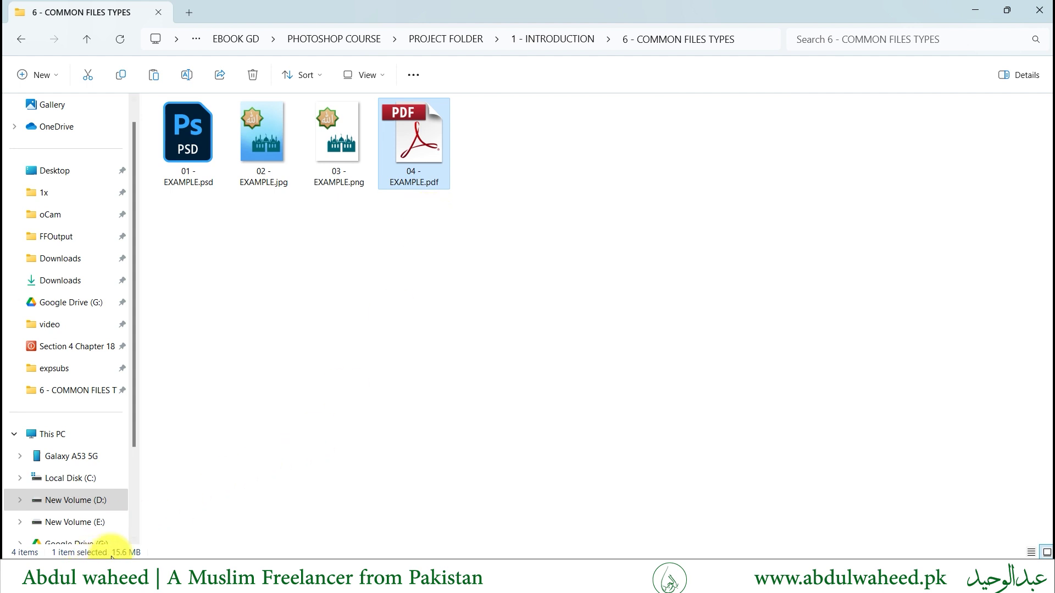
left_click(357, 153)
left_click(252, 127)
left_click(163, 137)
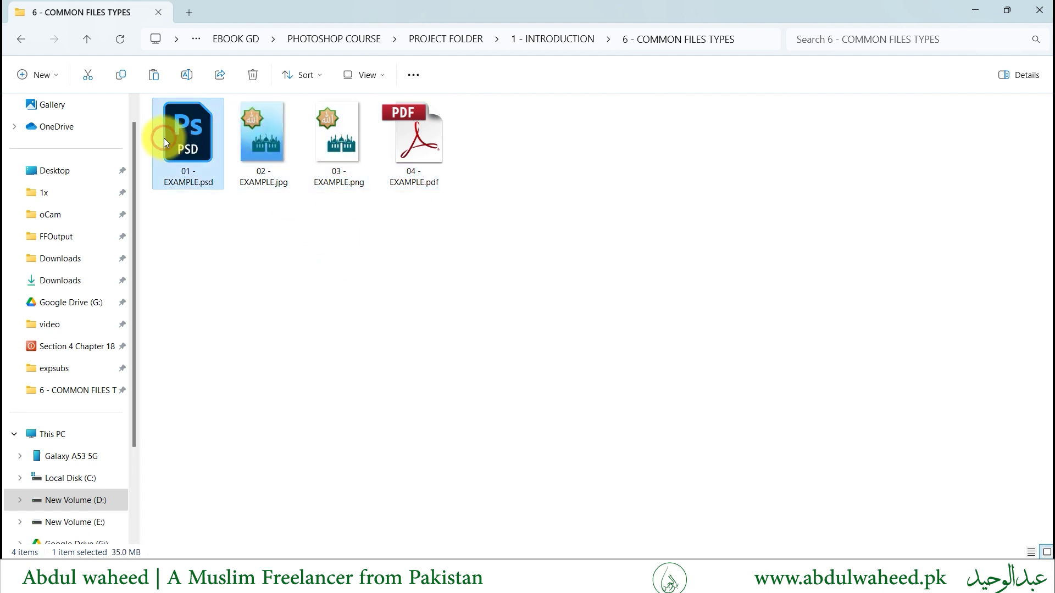
left_click(258, 142)
left_click(338, 146)
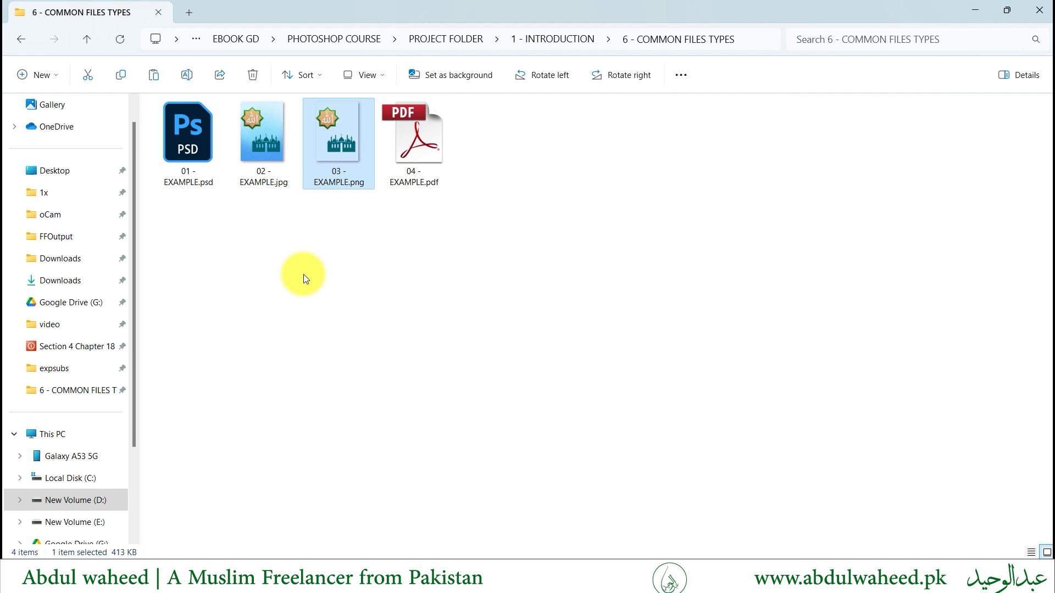
left_click(437, 150)
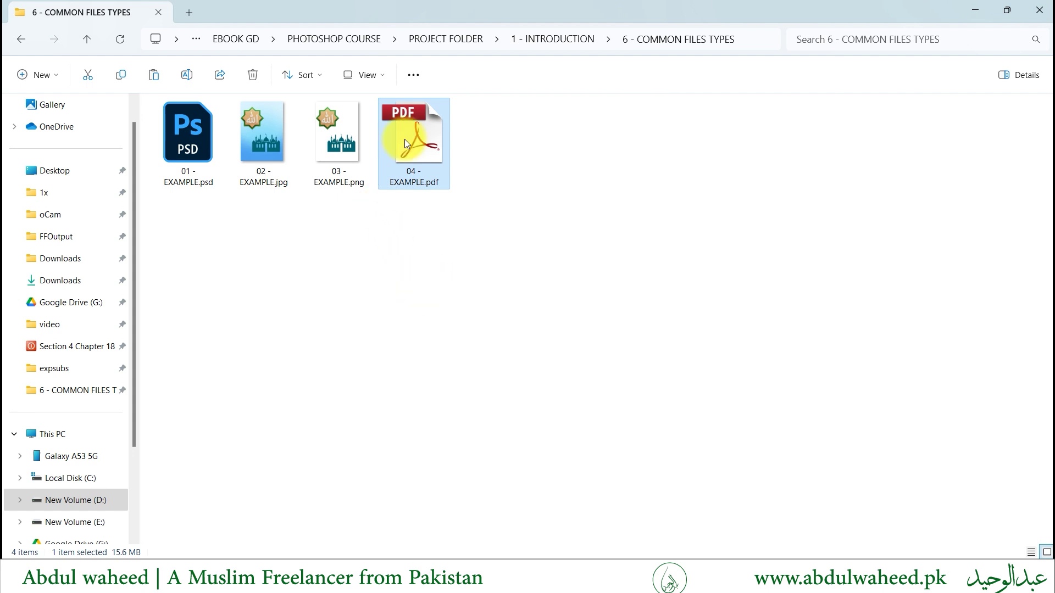
Step: Drag 04 - EXAMPLE.pdf into Photoshop, opening it with all six layers including two smart objects
left_click_drag(405, 139, 601, 360)
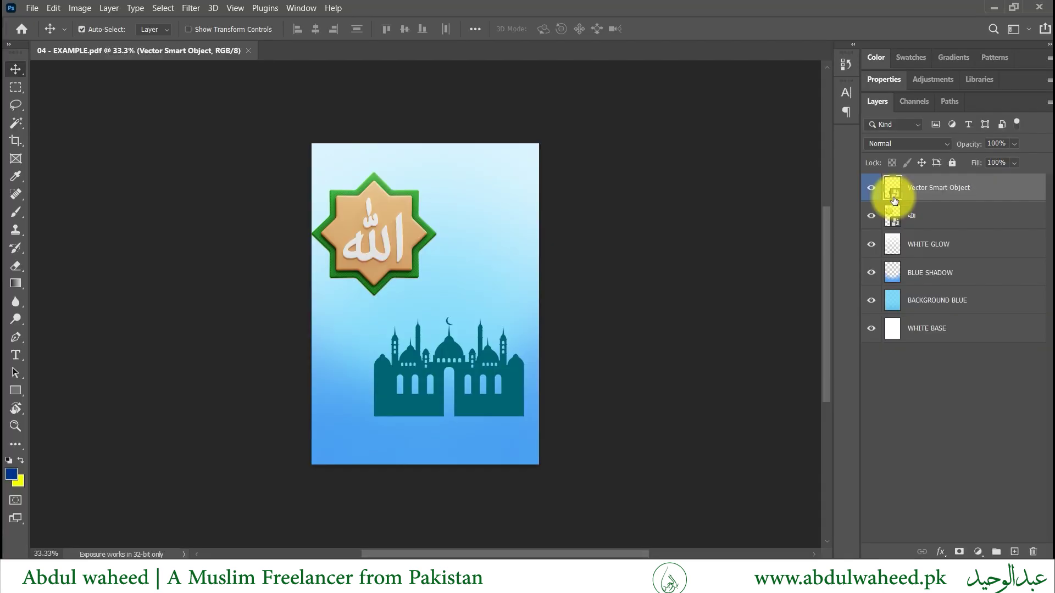
Step: Toggle visibility of the mosque, Allah emblem and WHITE GLOW layers
left_click(871, 189)
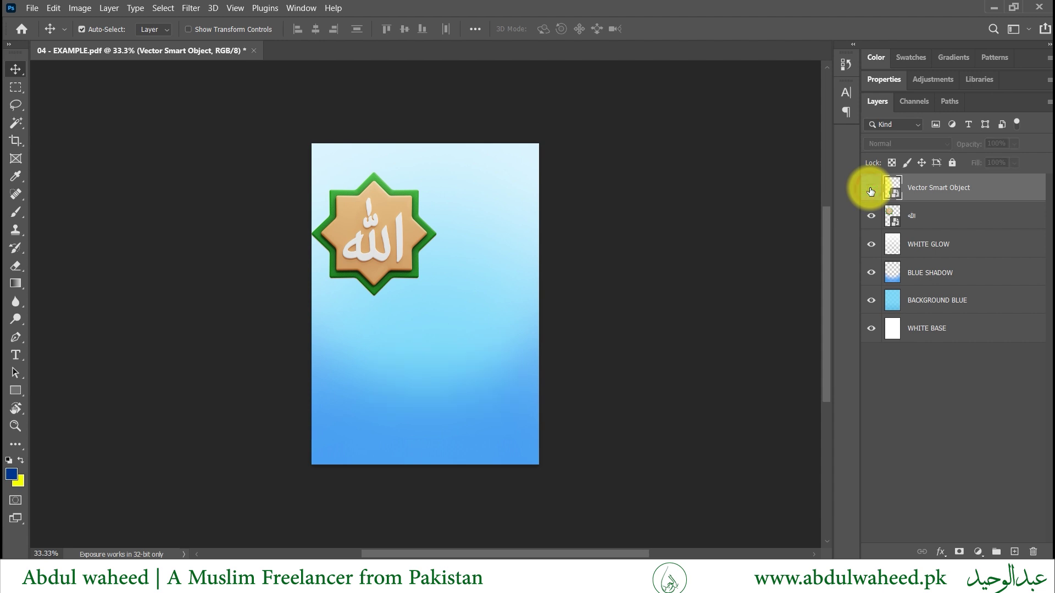
left_click(871, 189)
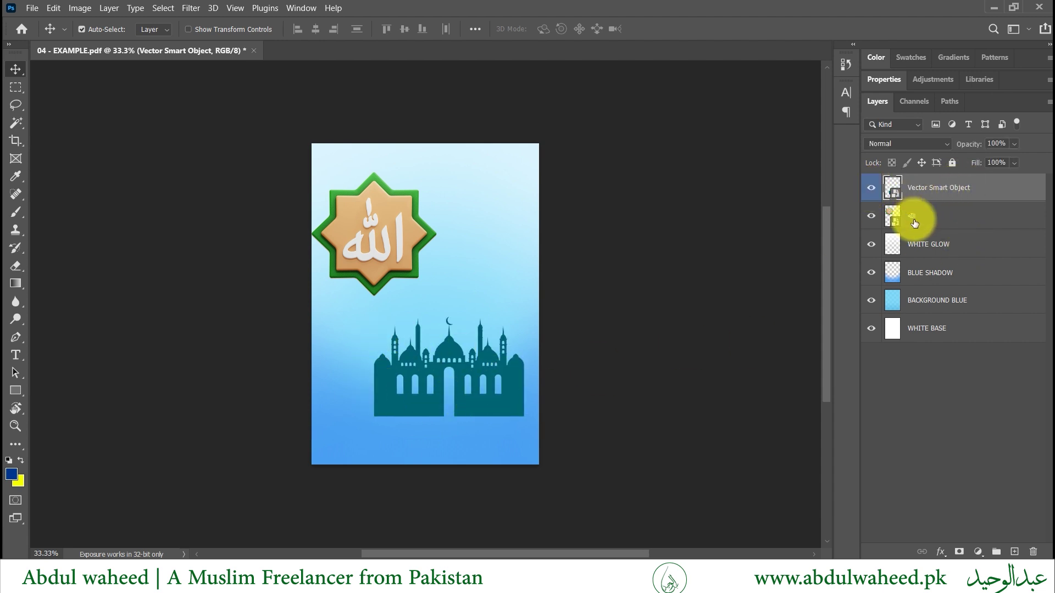
left_click(871, 216)
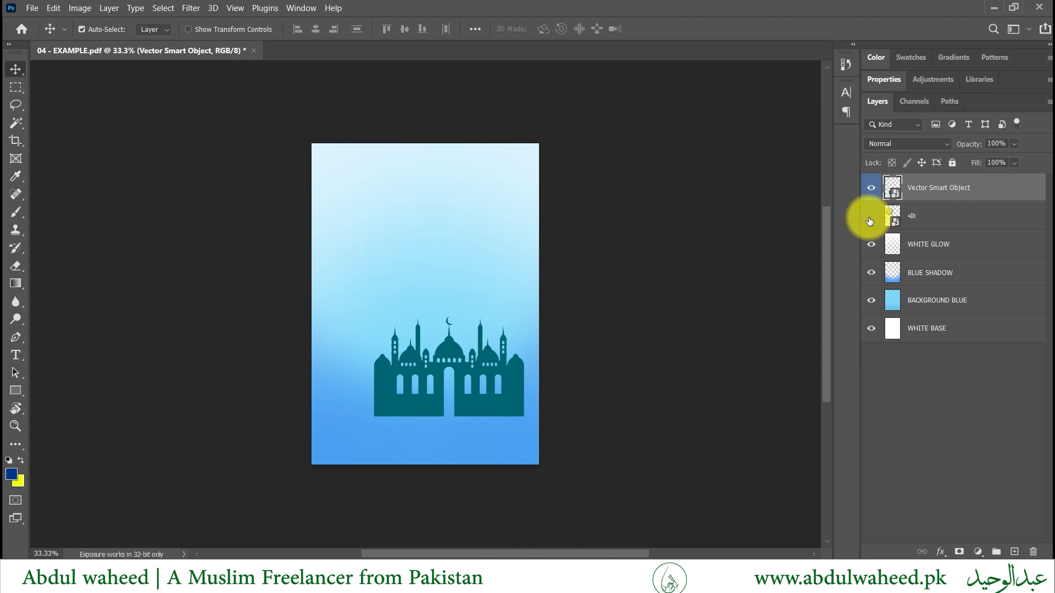
left_click(920, 219)
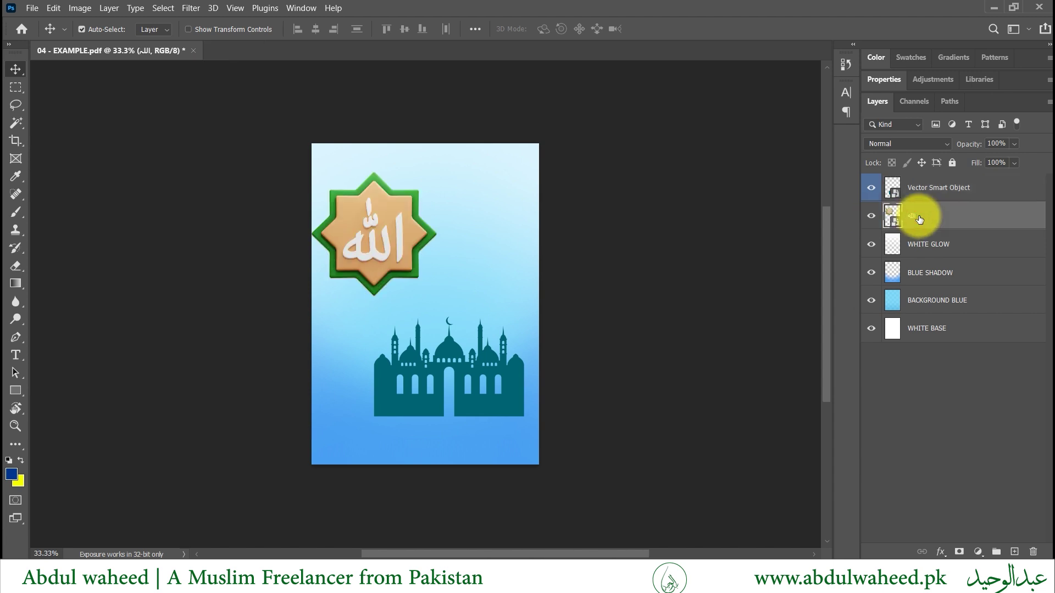
left_click(870, 245)
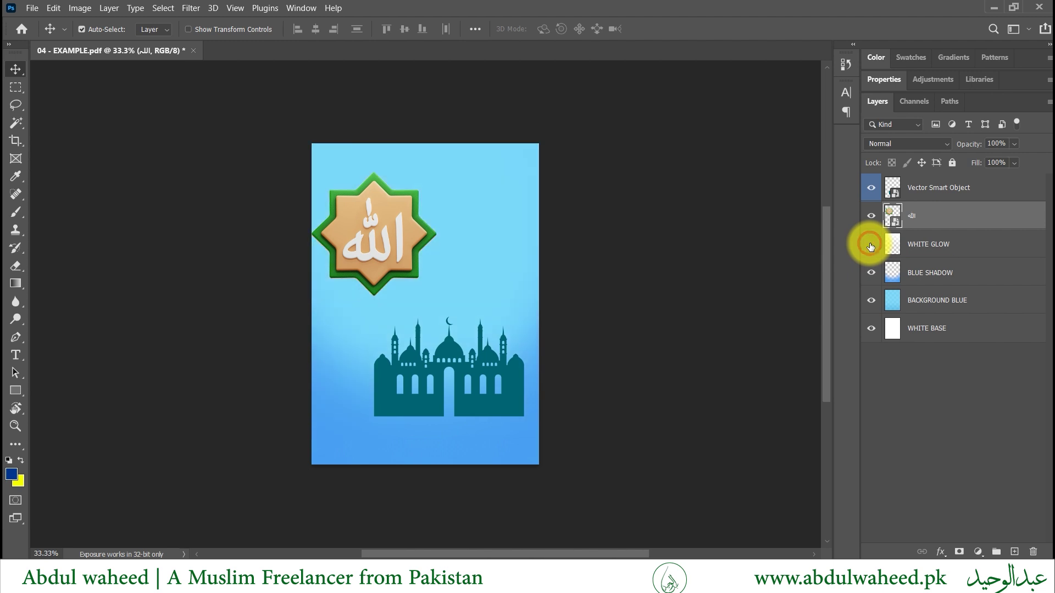
left_click(871, 245)
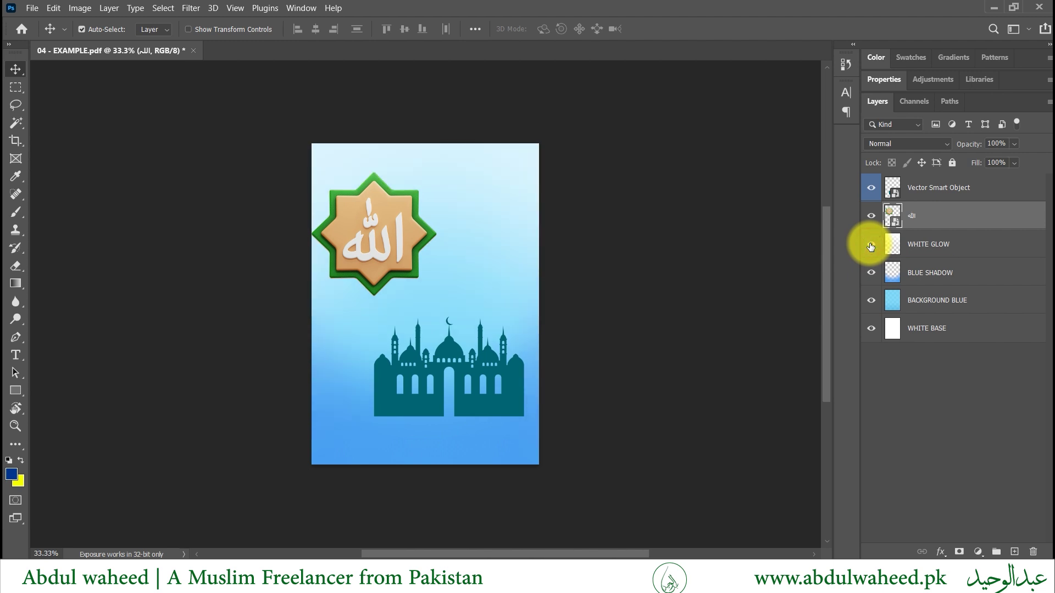
left_click(931, 252)
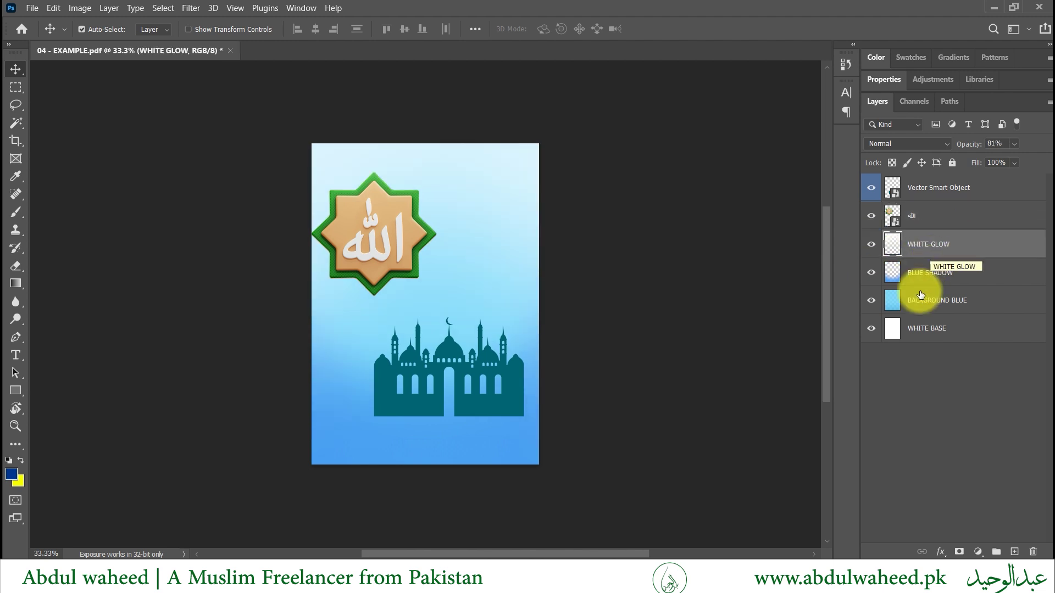
Step: Hide and re-show the BLUE SHADOW and BACKGROUND BLUE layers, leaving every layer visible
left_click(931, 276)
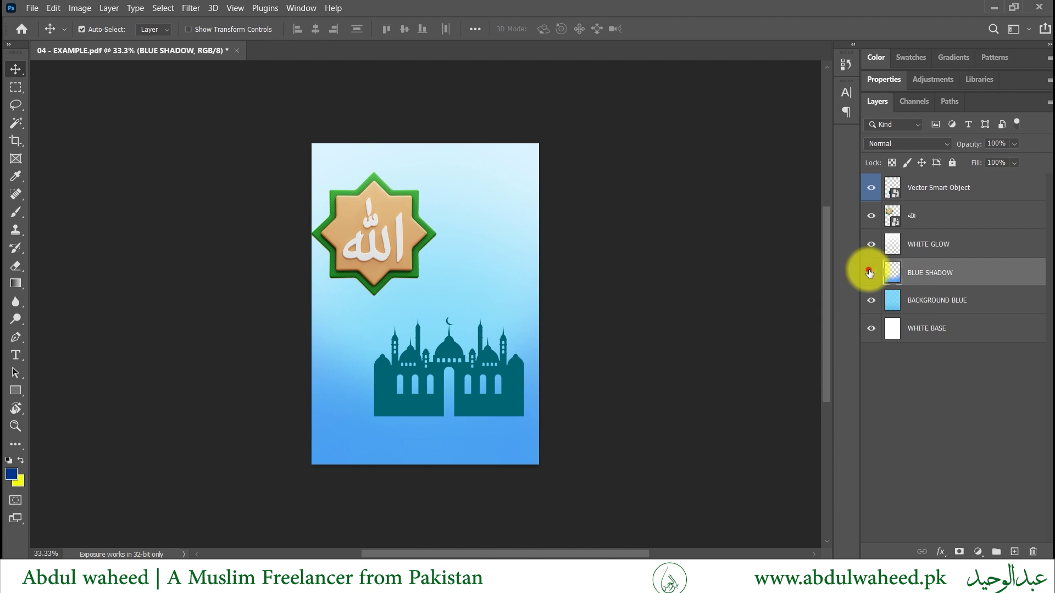
left_click(870, 272)
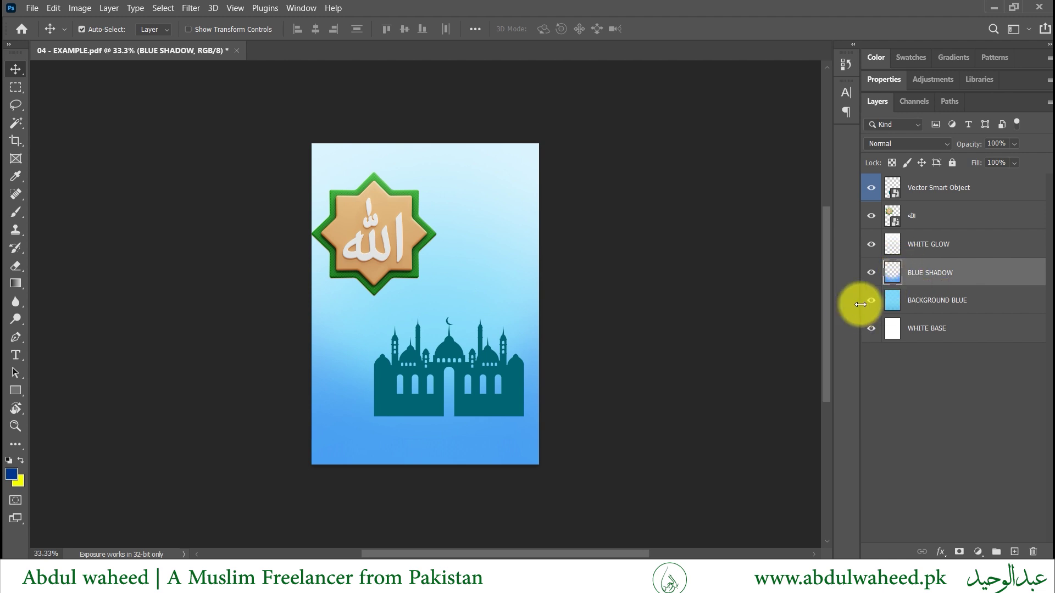
left_click(872, 301)
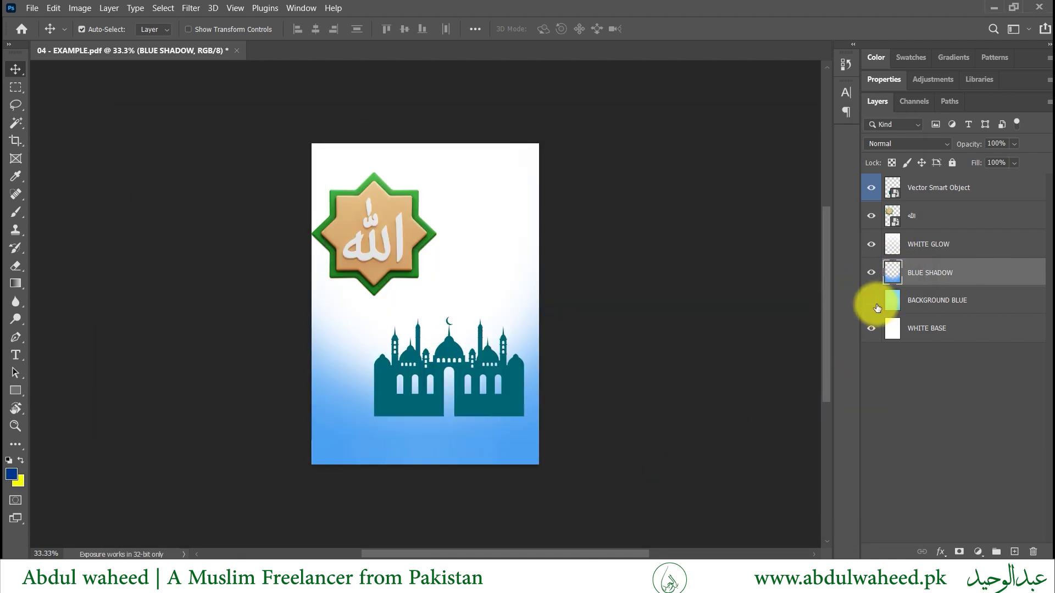
left_click(870, 301)
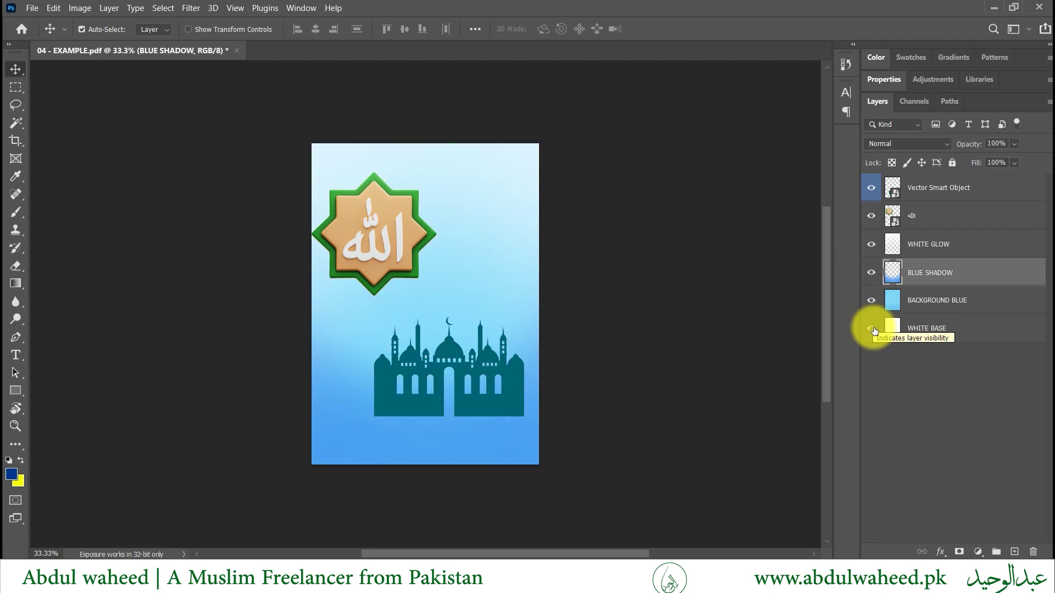
left_click(873, 329)
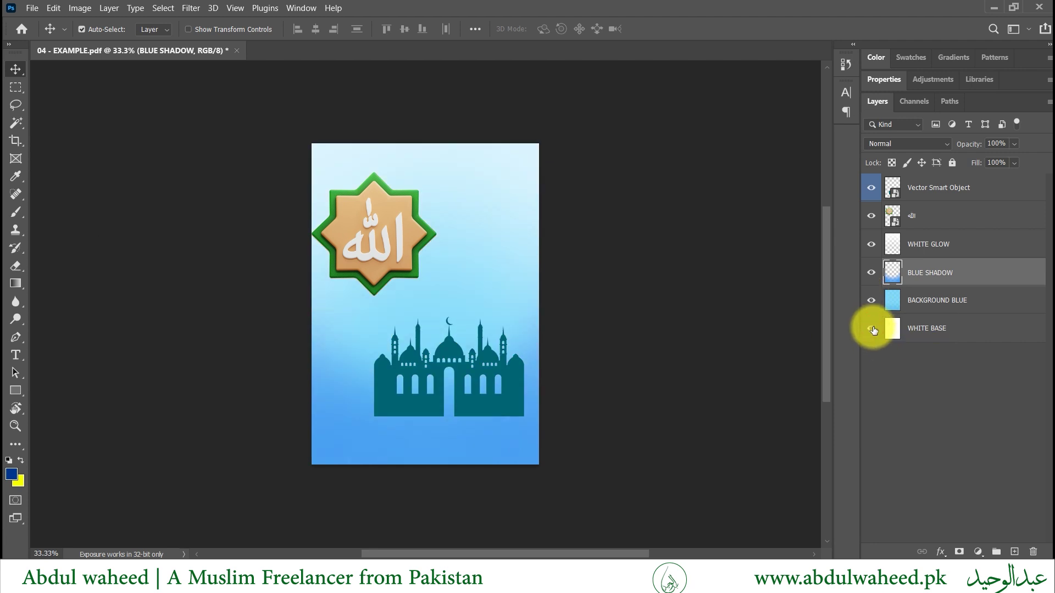
left_click(32, 7)
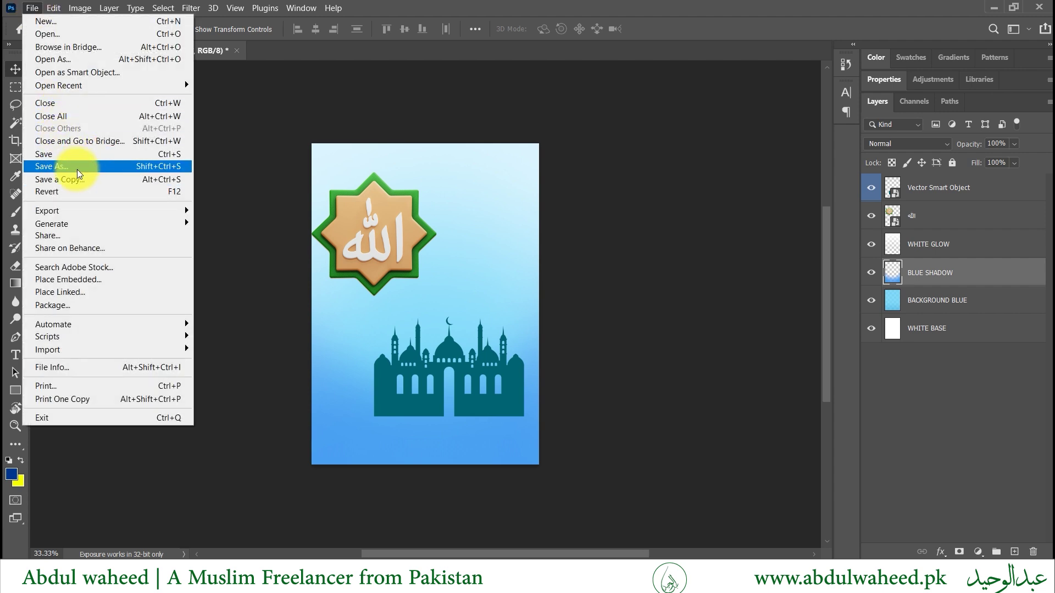
Step: Save the layered poster back to 04 - EXAMPLE.pdf, then bring up Save As formats
left_click(80, 154)
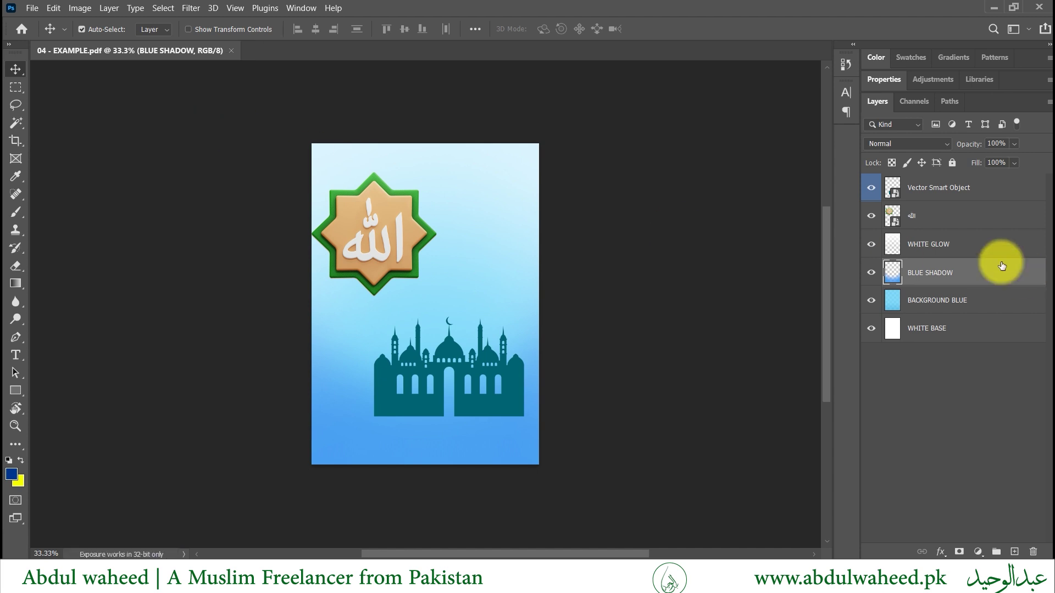
left_click(32, 7)
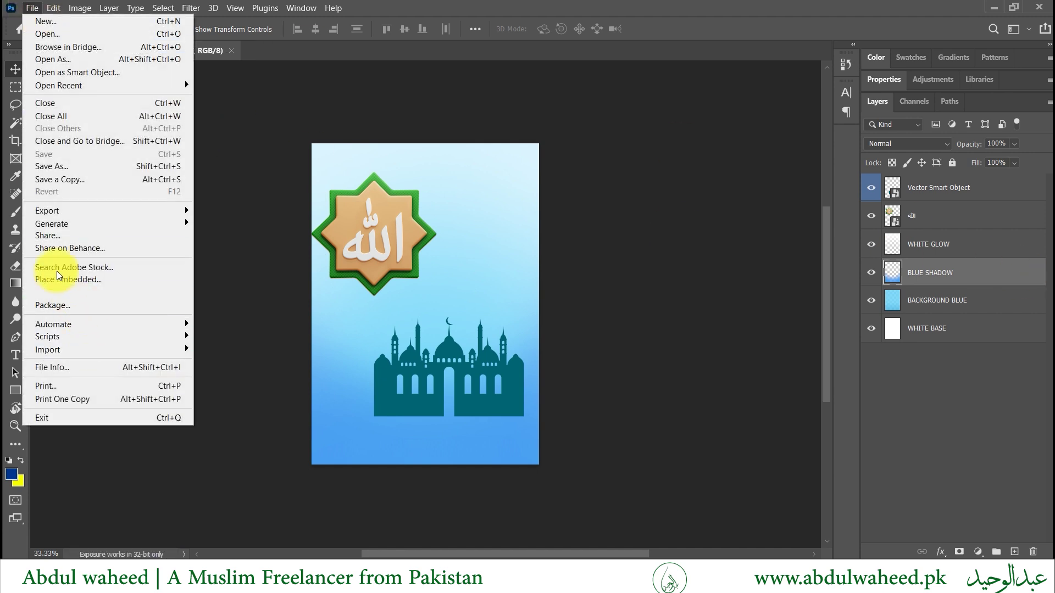
left_click(57, 165)
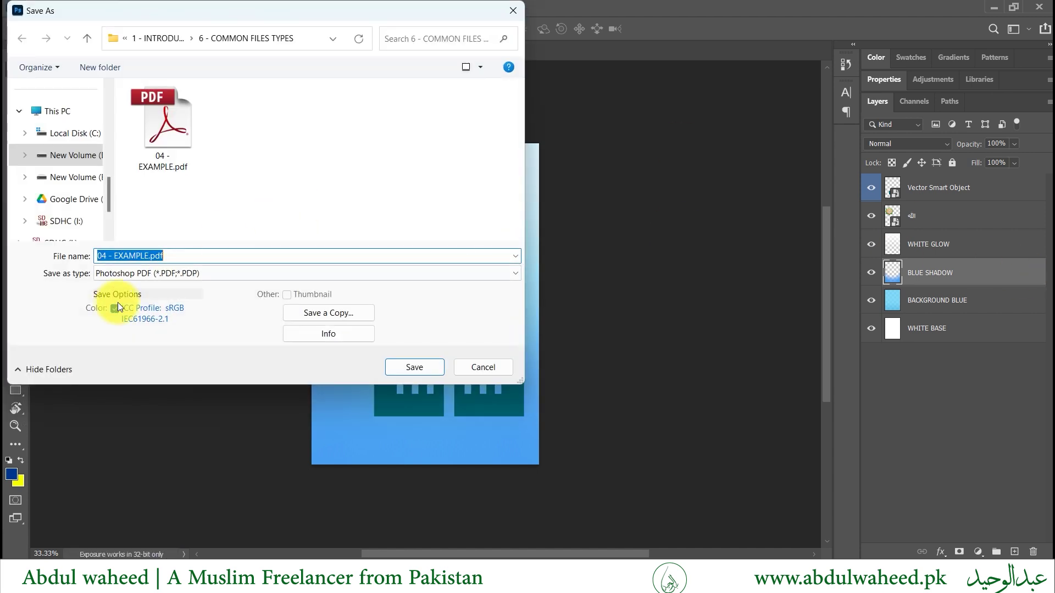
left_click(177, 274)
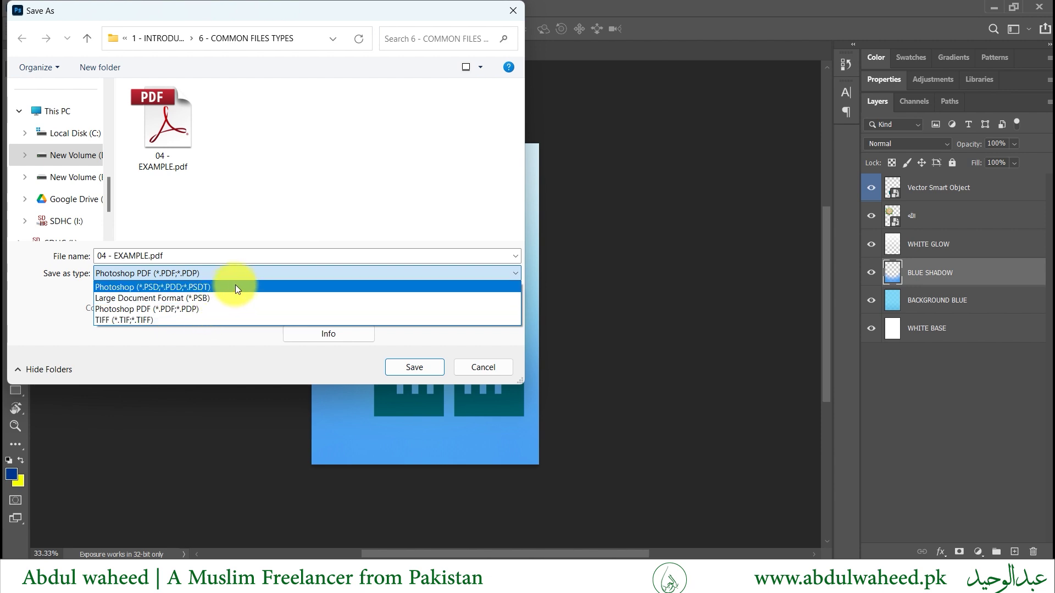
Step: Review the PSD, PSB and TIFF save formats, pick TIFF, then cancel without saving
left_click(486, 110)
left_click(160, 275)
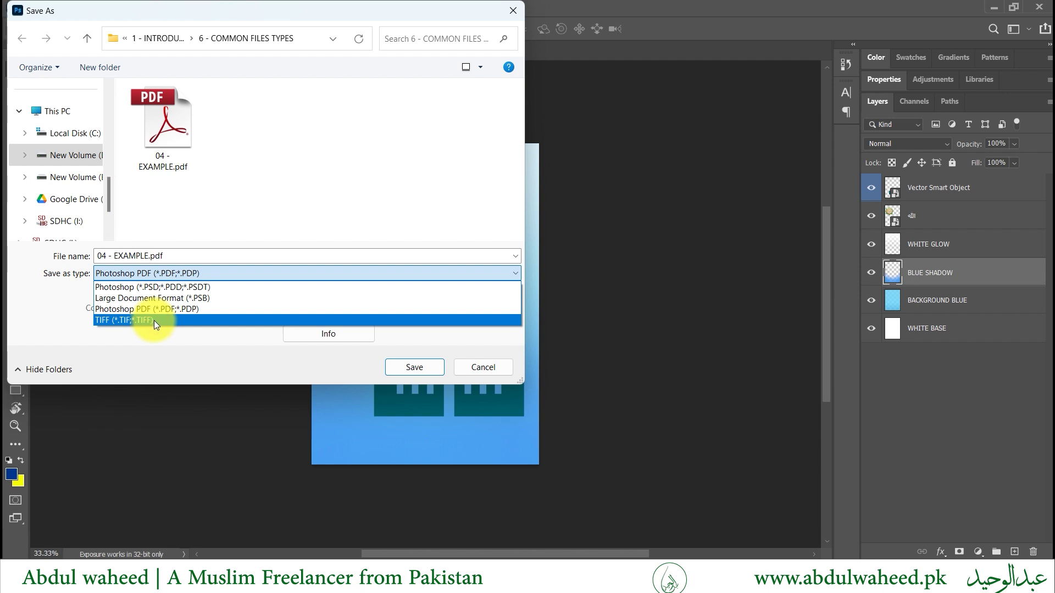
left_click(153, 320)
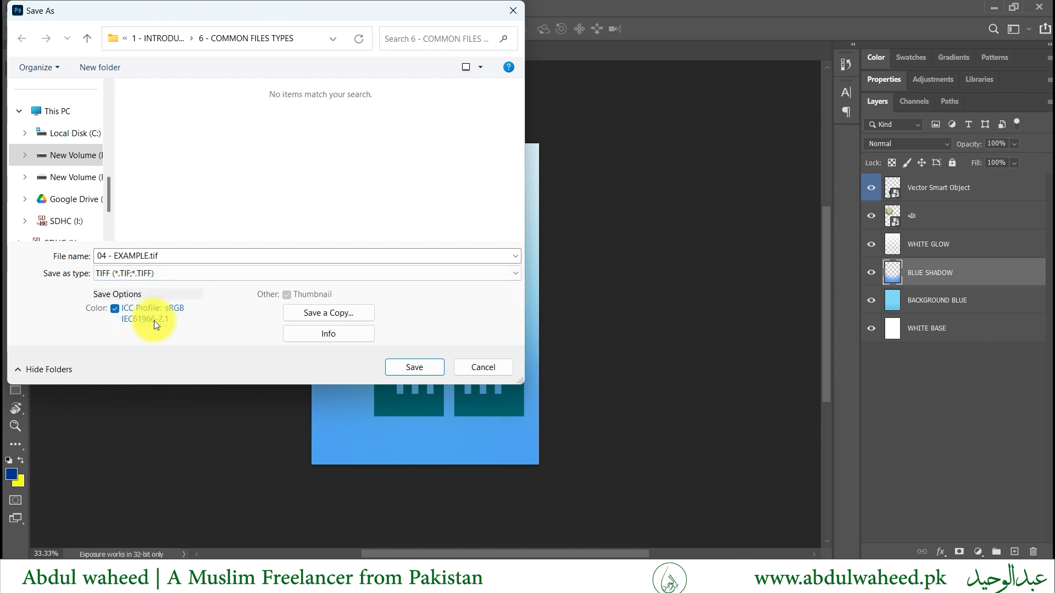
left_click(482, 367)
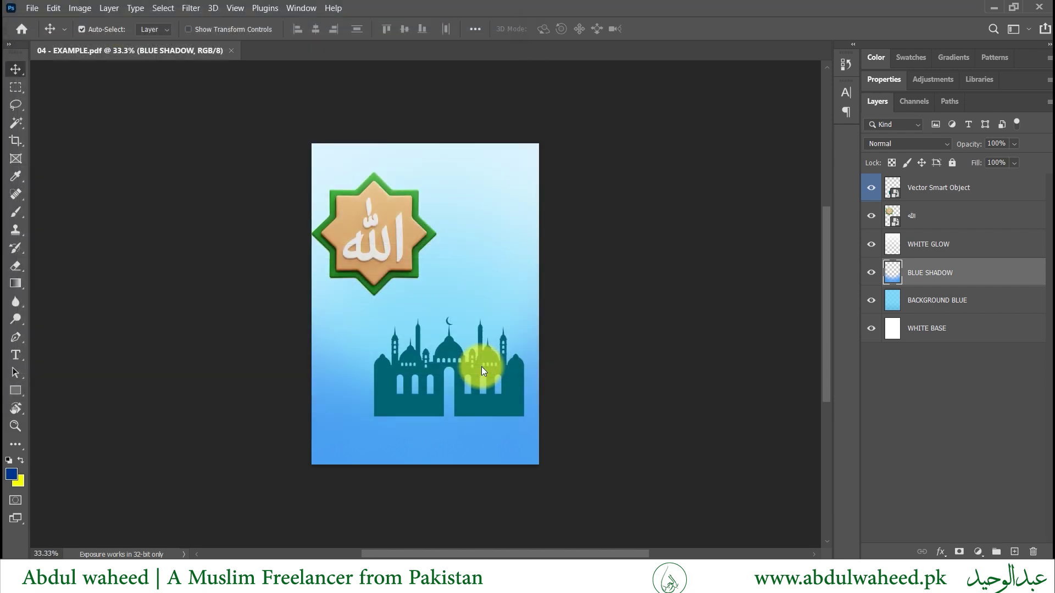
mouse_move(217, 453)
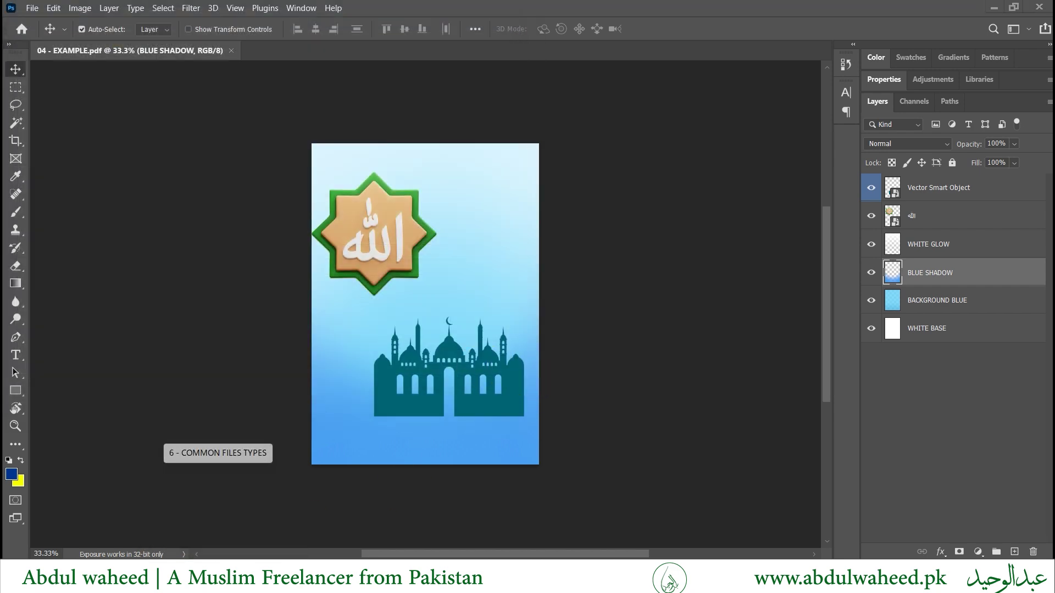
Step: Bring File Explorer with the 6 - COMMON FILES TYPES folder back to the front
left_click(218, 577)
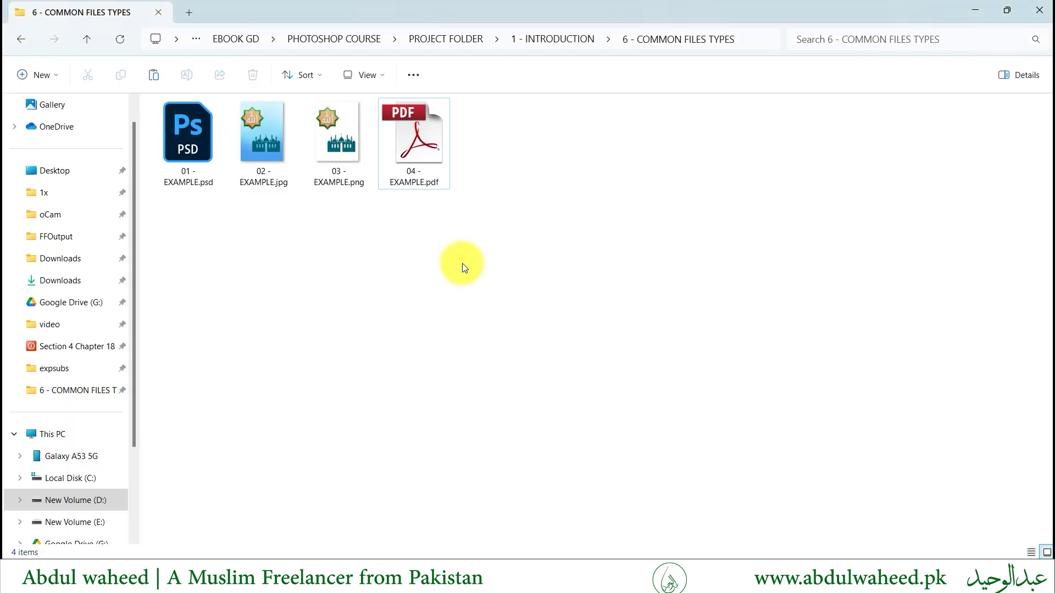